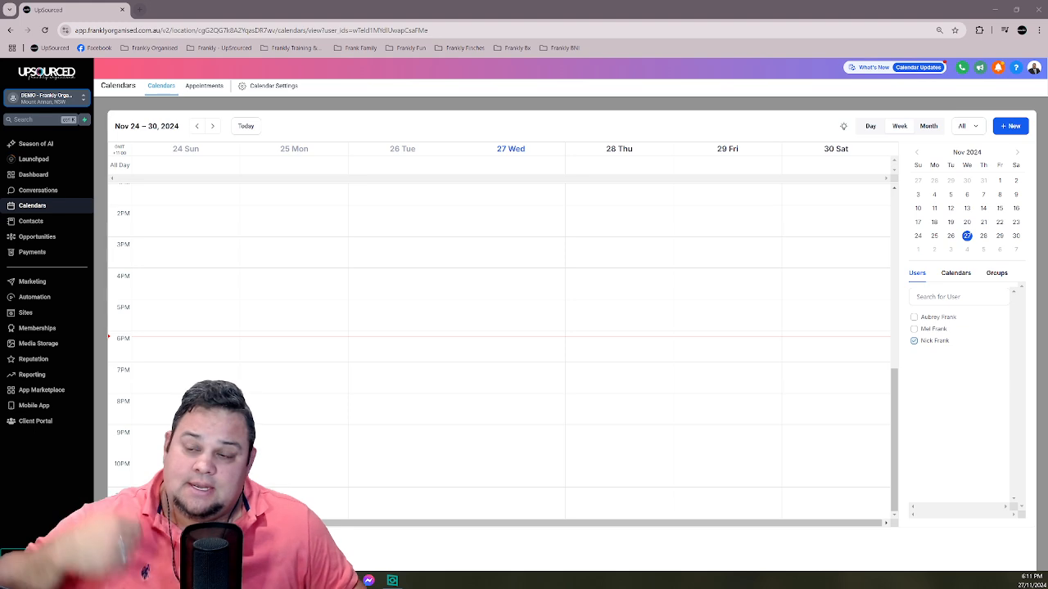
# Step: Delete the existing Staff group from the calendar groups in the calendar settings
pyautogui.click(275, 88)
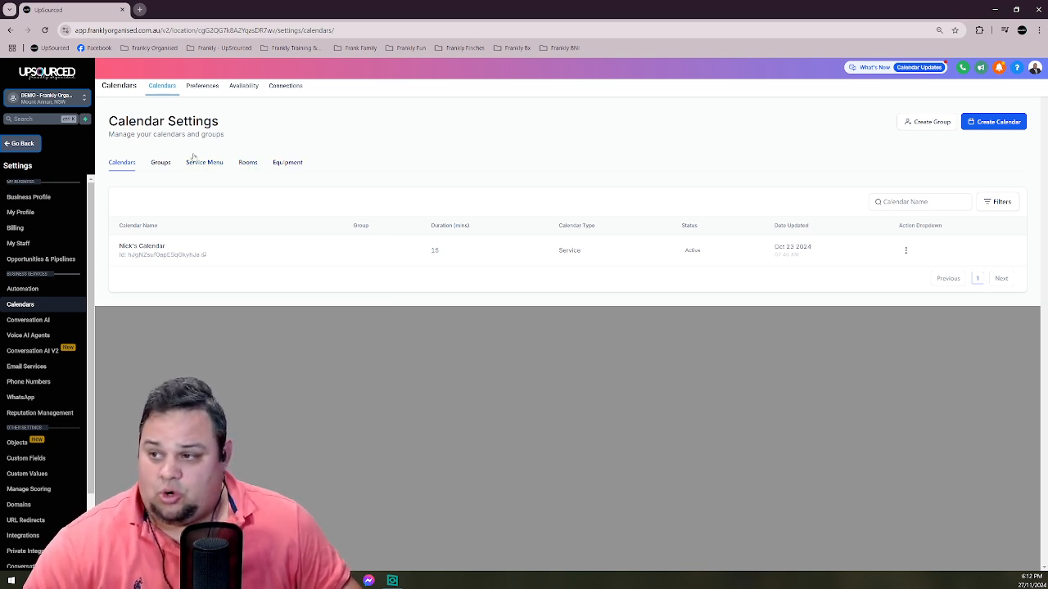
pyautogui.click(161, 162)
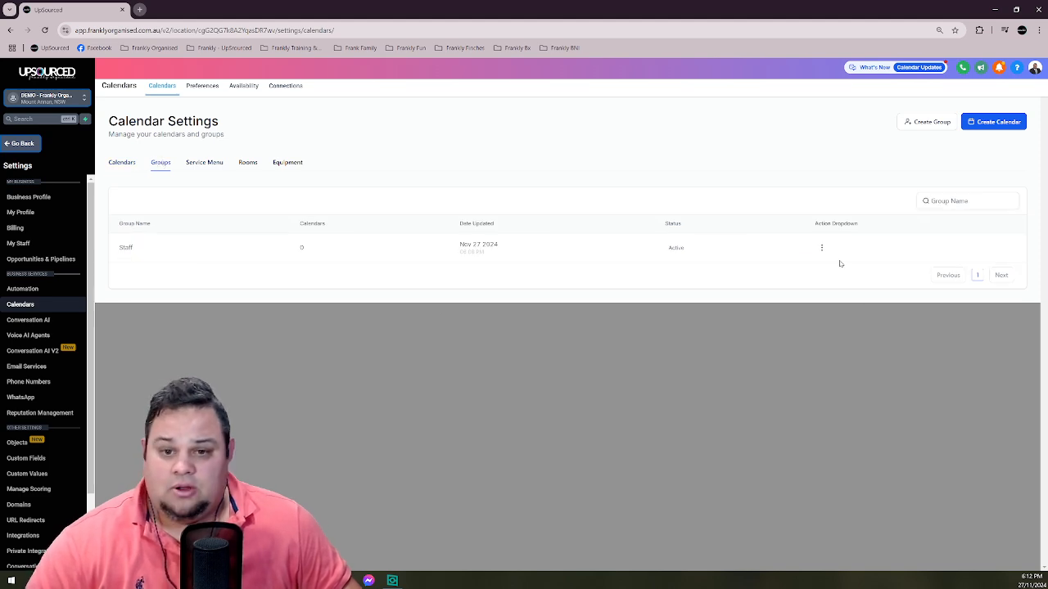
pyautogui.click(821, 248)
pyautogui.click(767, 227)
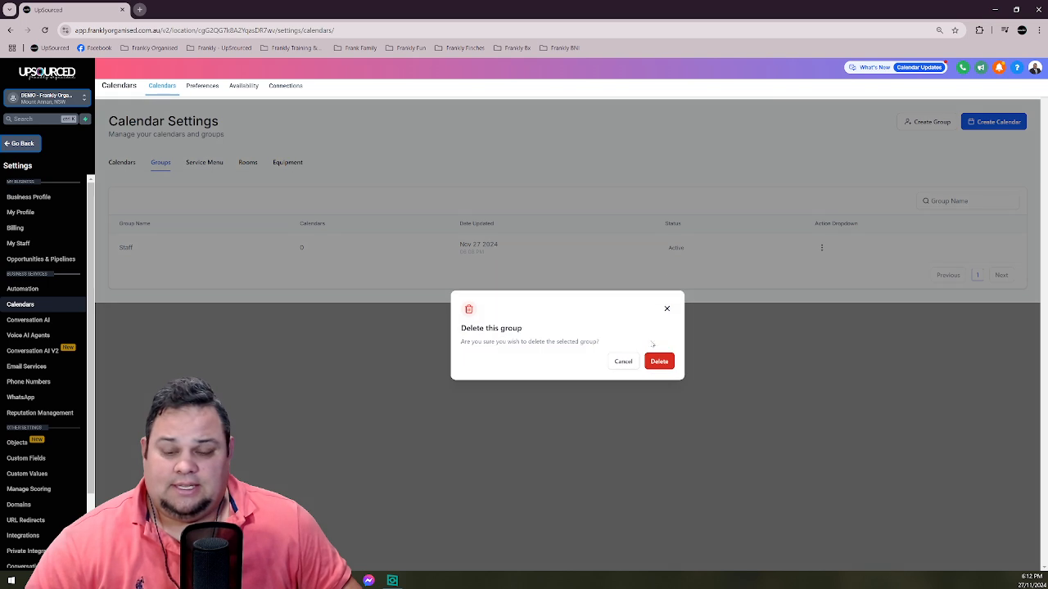
pyautogui.click(659, 361)
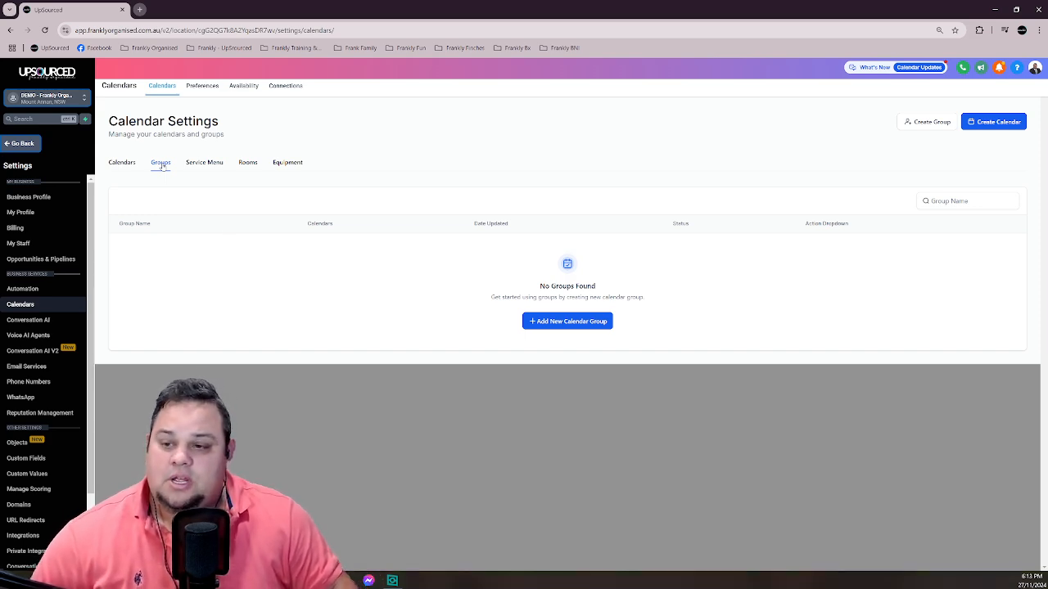
# Step: Create a calendar group named Staff Members with the group URL frankly-organiseds-staff
pyautogui.click(589, 322)
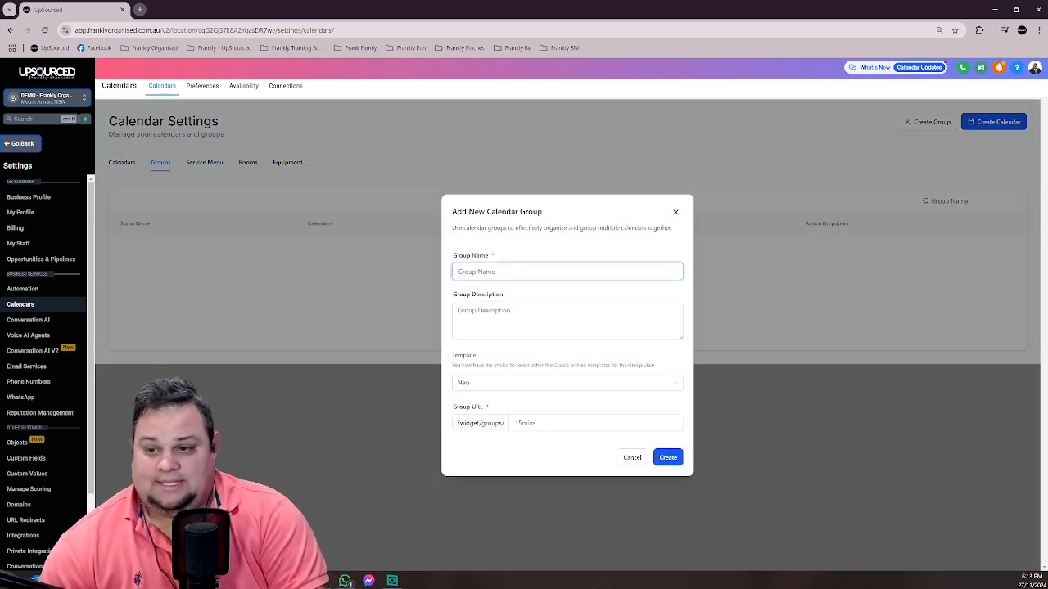
pyautogui.write('Staff Members')
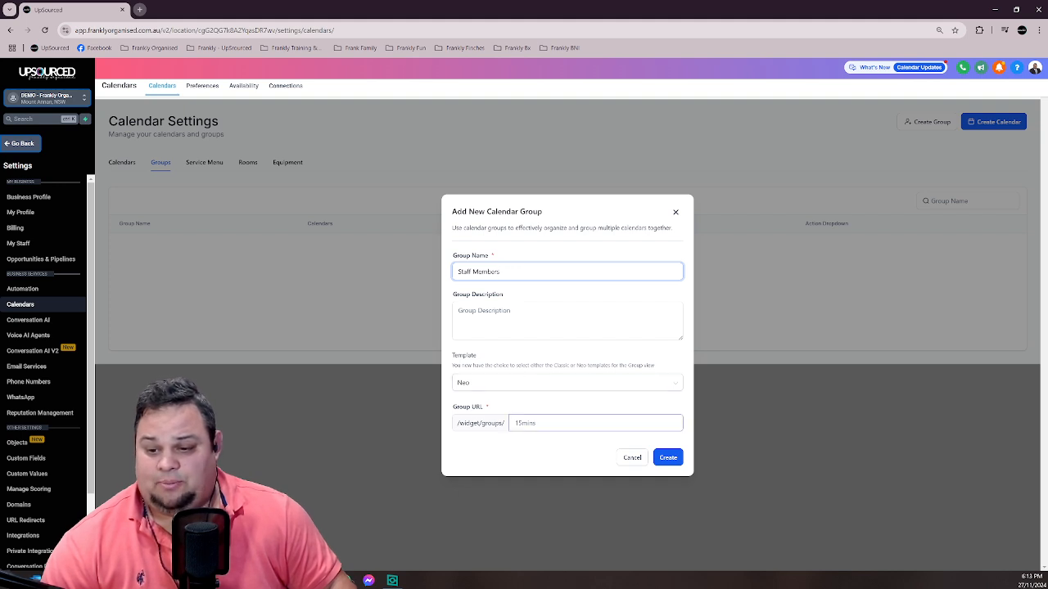
pyautogui.click(528, 423)
pyautogui.write('fra')
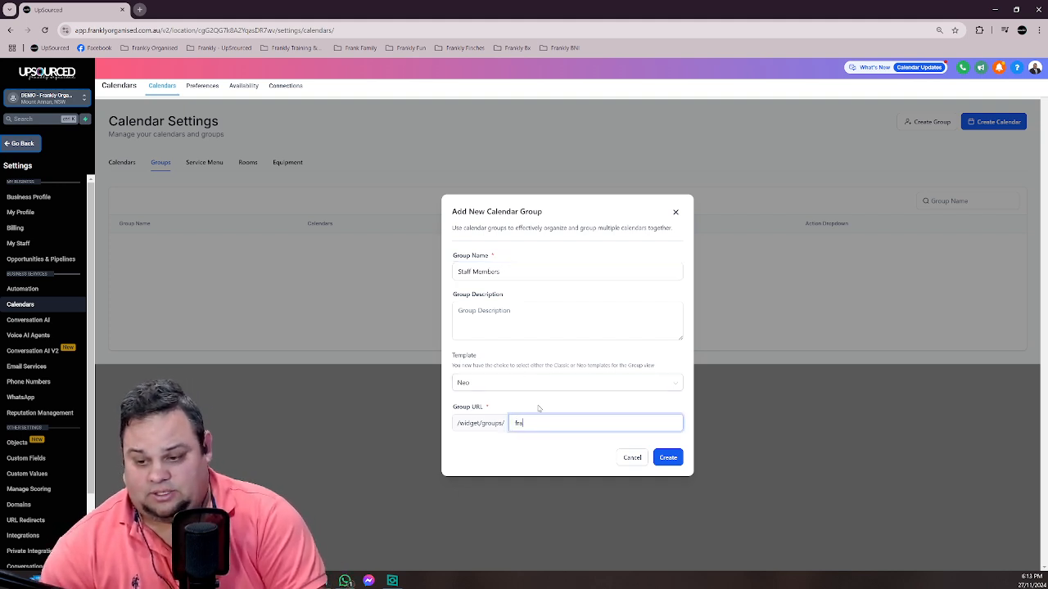
pyautogui.write('nkly')
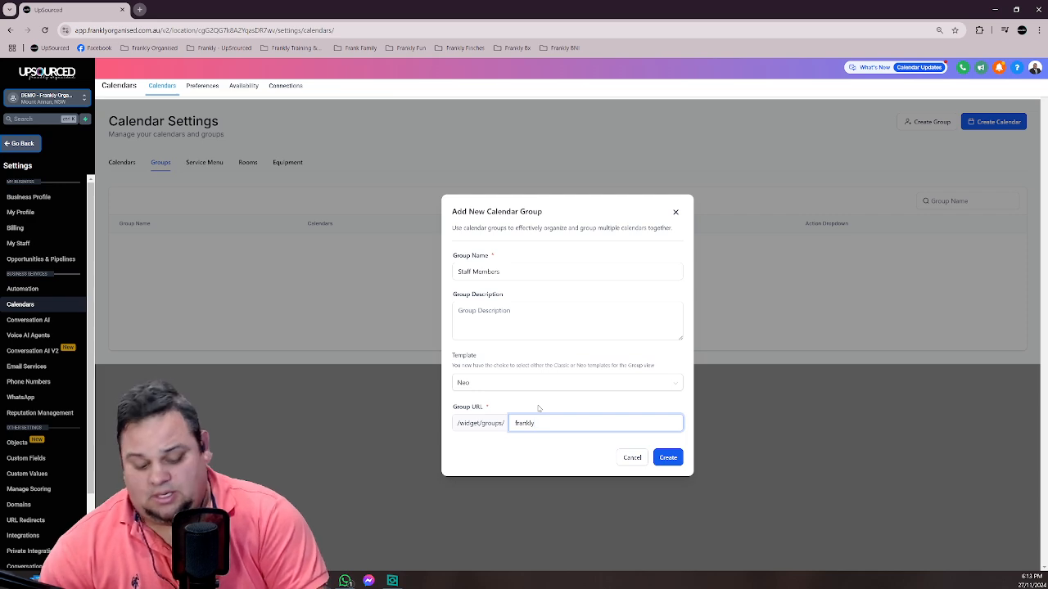
pyautogui.write('-organise')
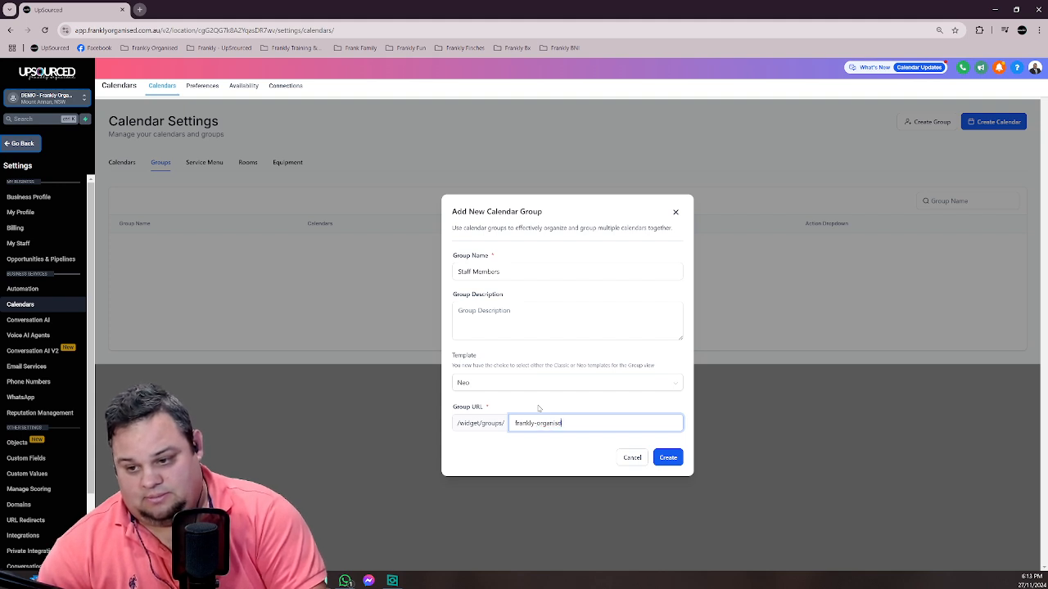
pyautogui.write('ds')
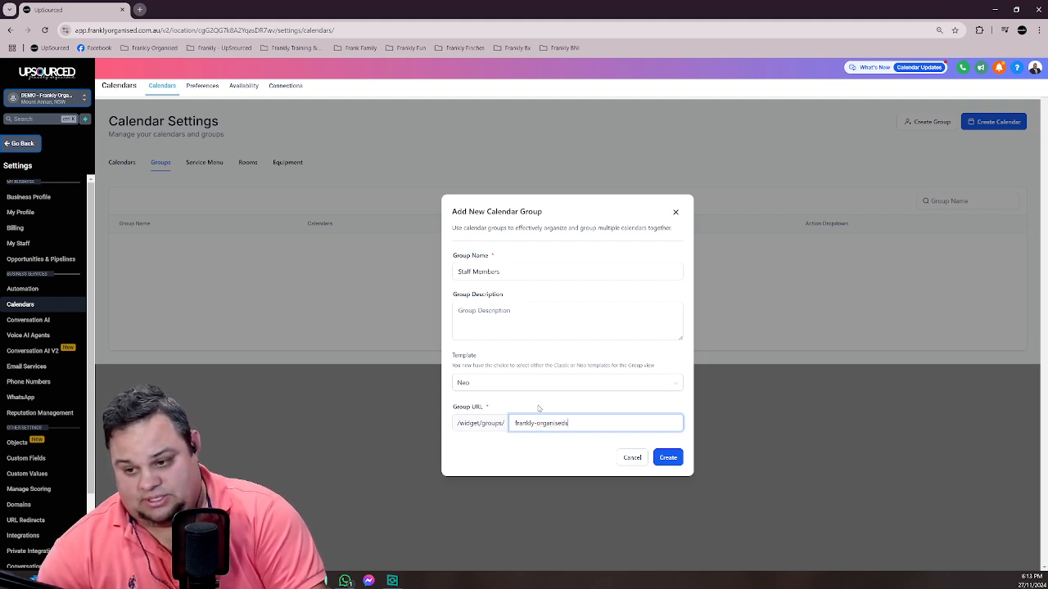
pyautogui.write('-staff')
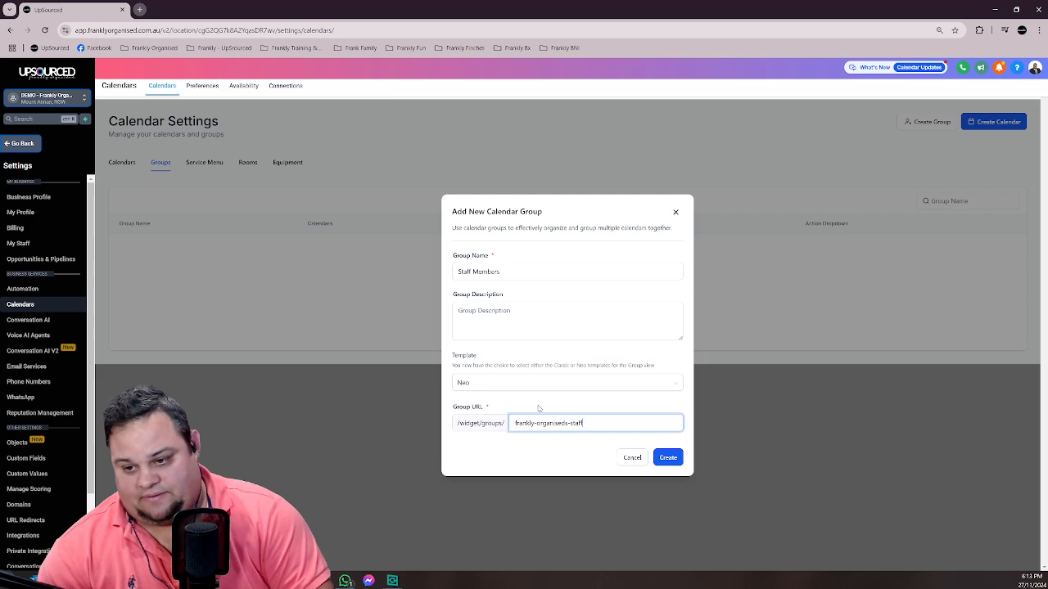
pyautogui.click(664, 458)
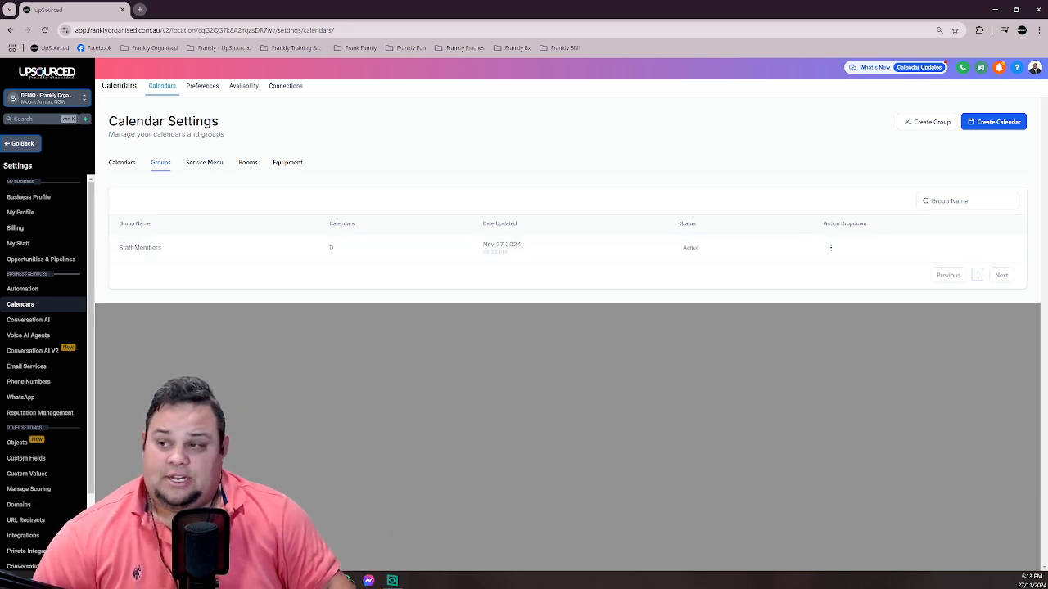
# Step: Assign the existing 15-minute service calendar to the Staff Members group and save it
pyautogui.click(119, 163)
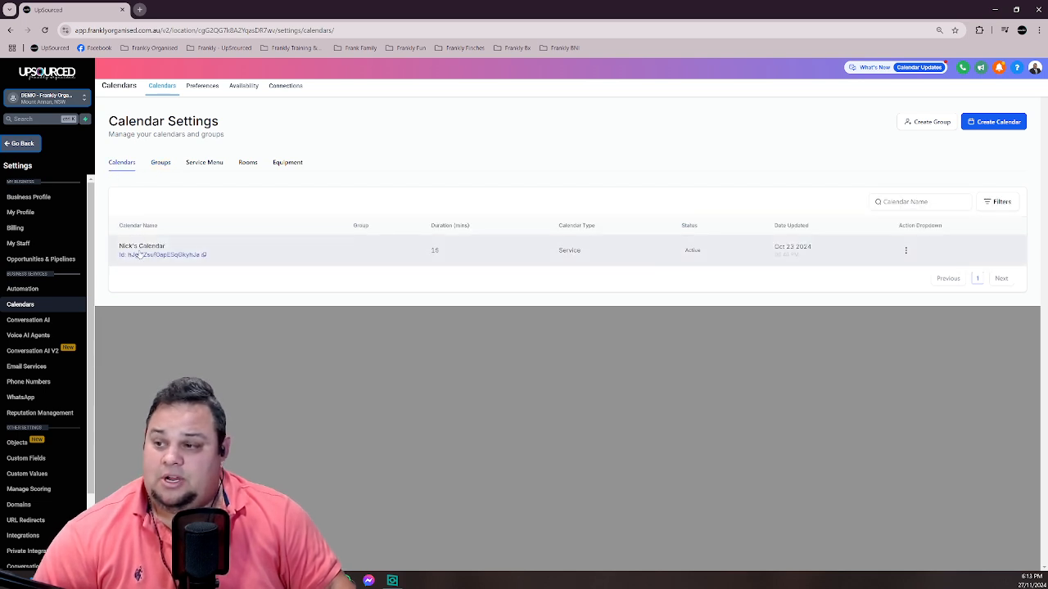
pyautogui.click(905, 250)
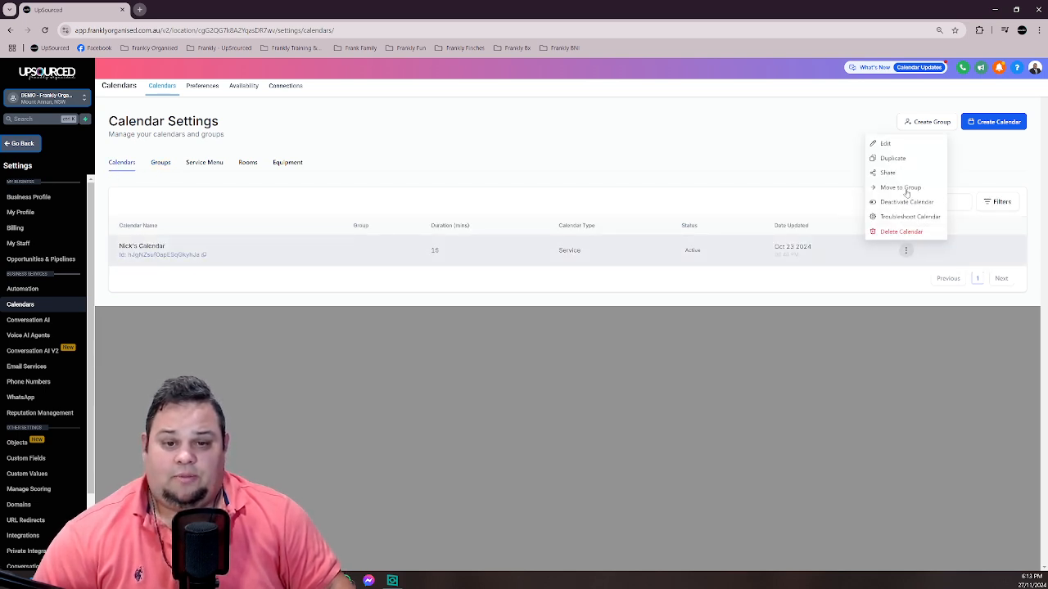
pyautogui.click(894, 145)
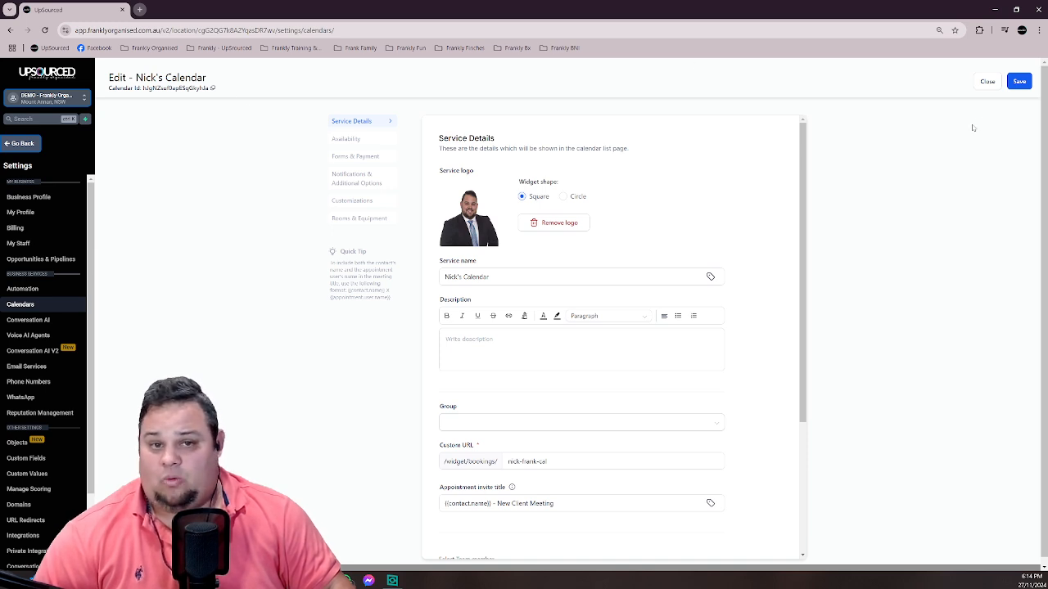
pyautogui.click(986, 82)
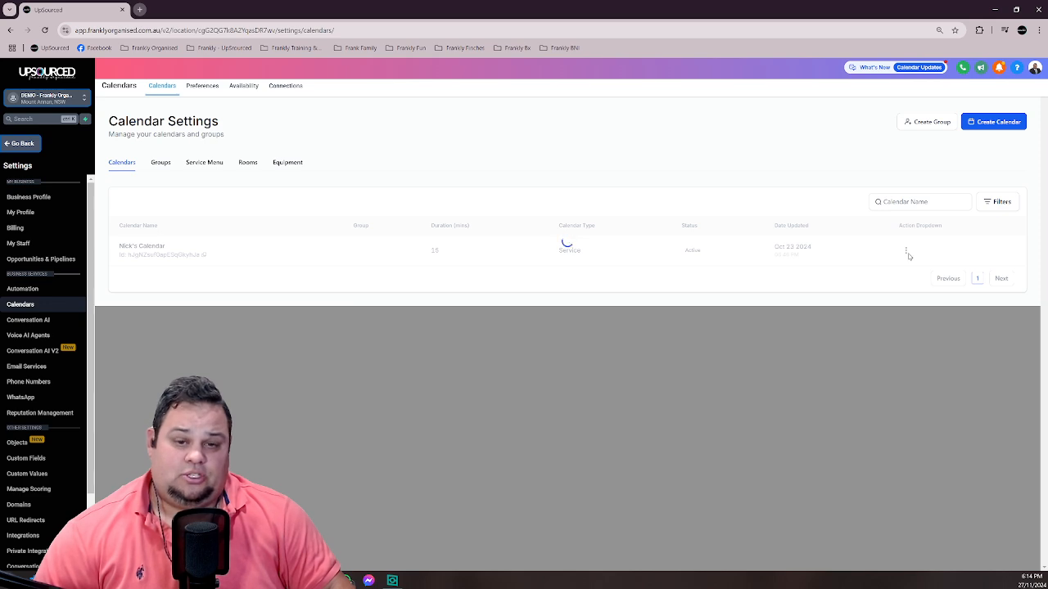
pyautogui.click(906, 252)
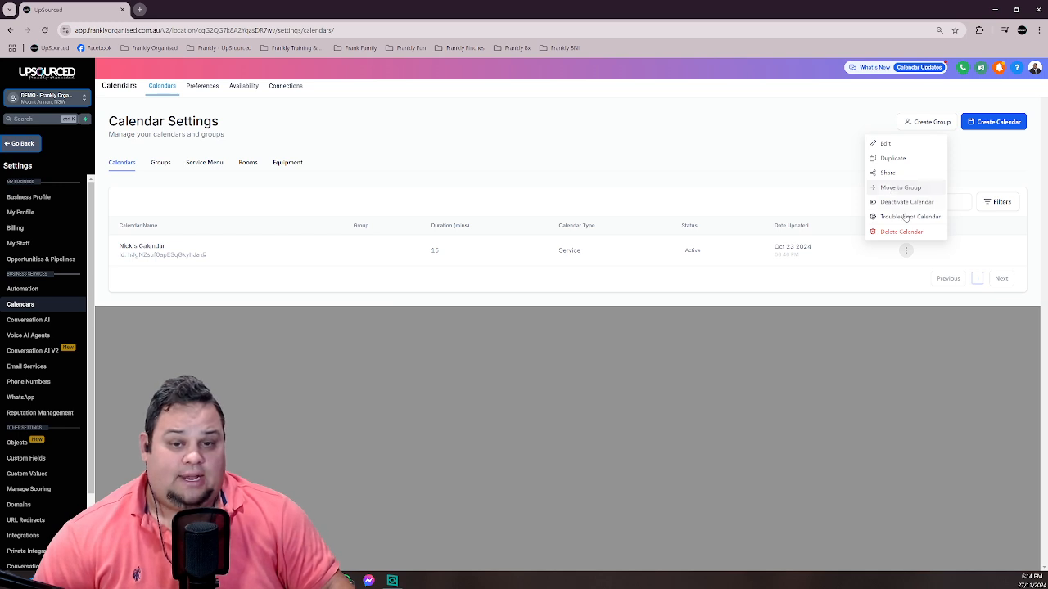
pyautogui.click(724, 259)
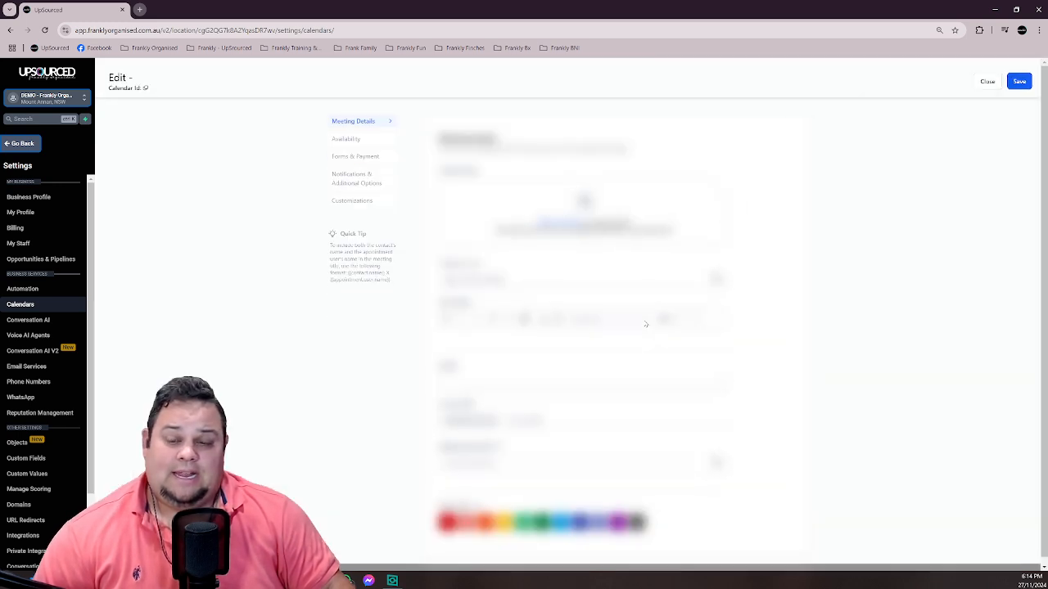
pyautogui.click(535, 374)
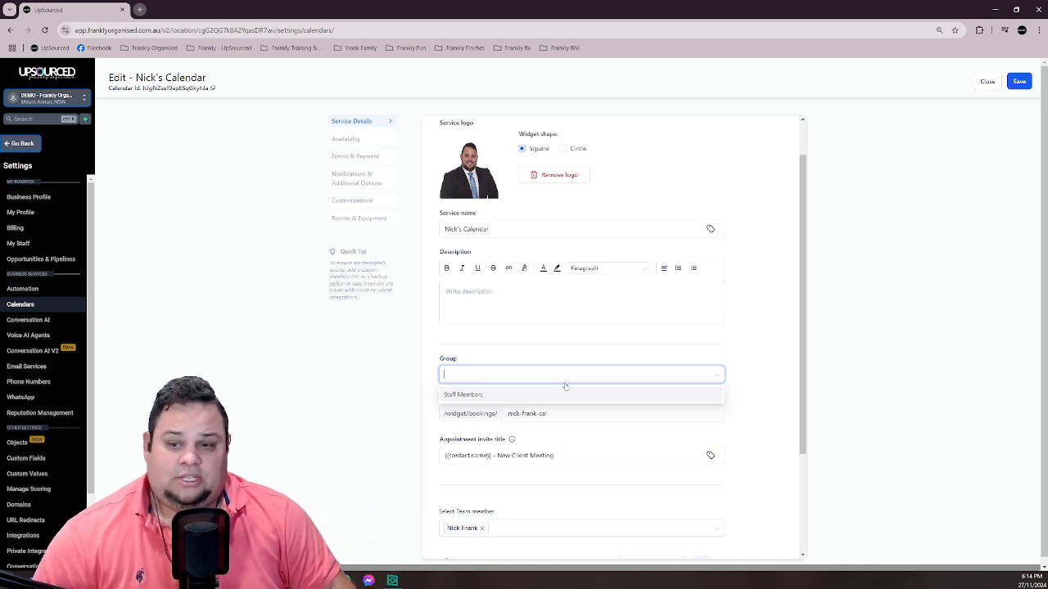
pyautogui.click(555, 397)
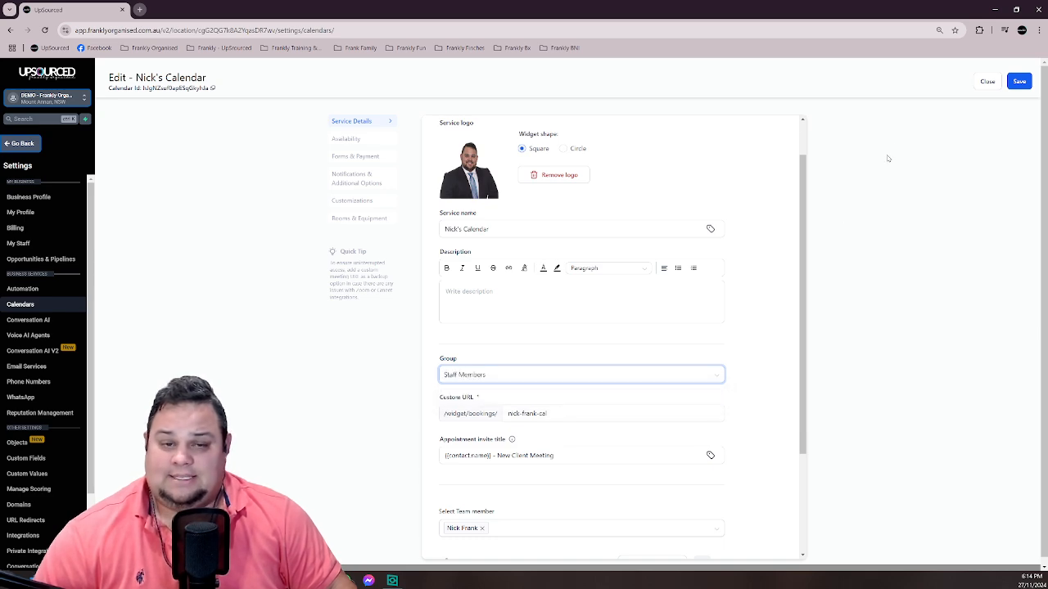
pyautogui.click(1019, 81)
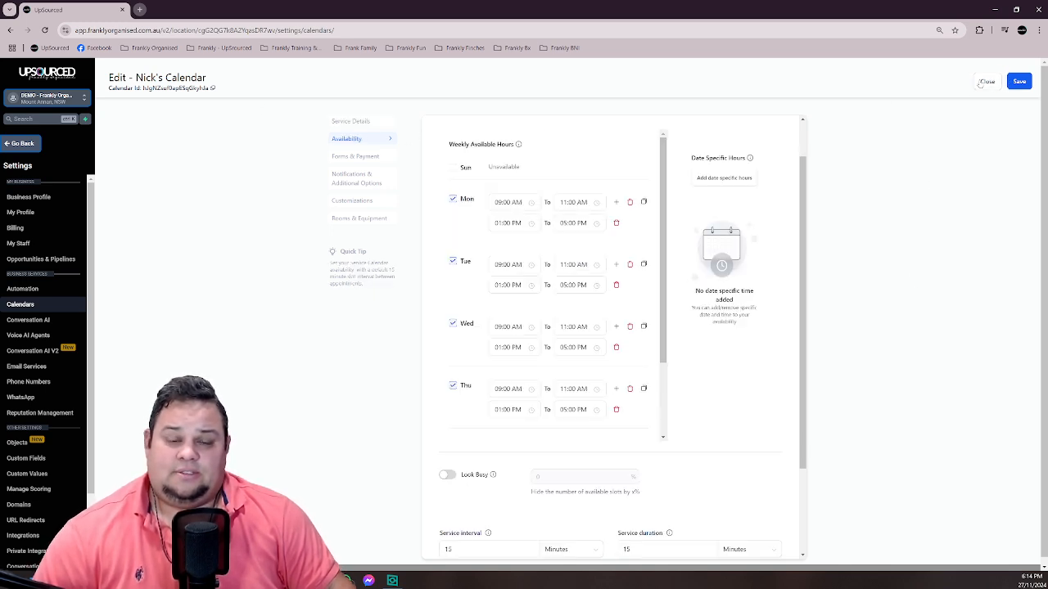
pyautogui.click(985, 82)
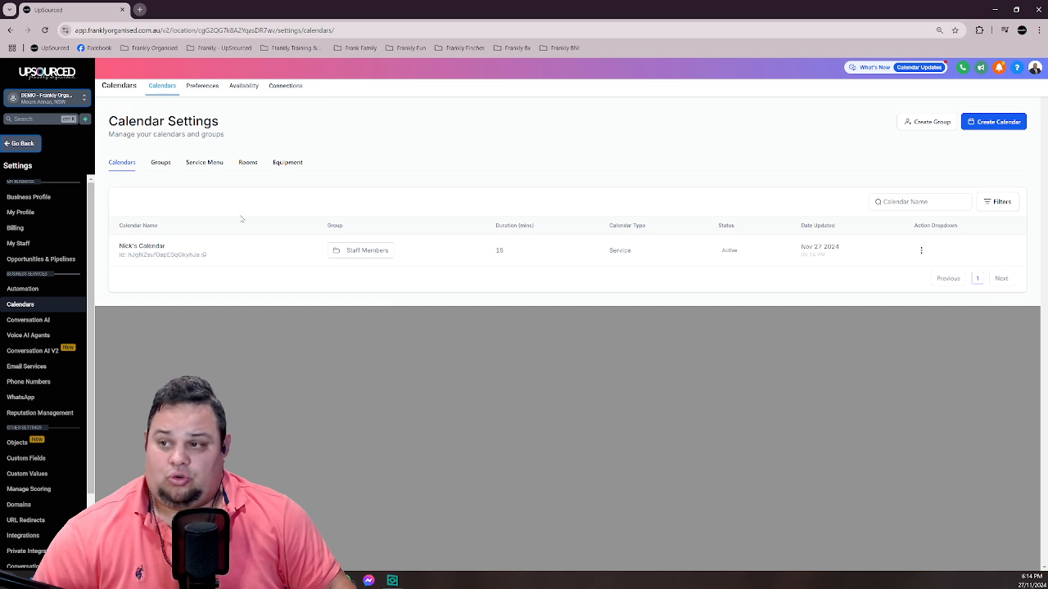
# Step: Open the Staff Members group's scheduling link in a new browser tab and view the staff member's bookable dates and times
pyautogui.click(160, 162)
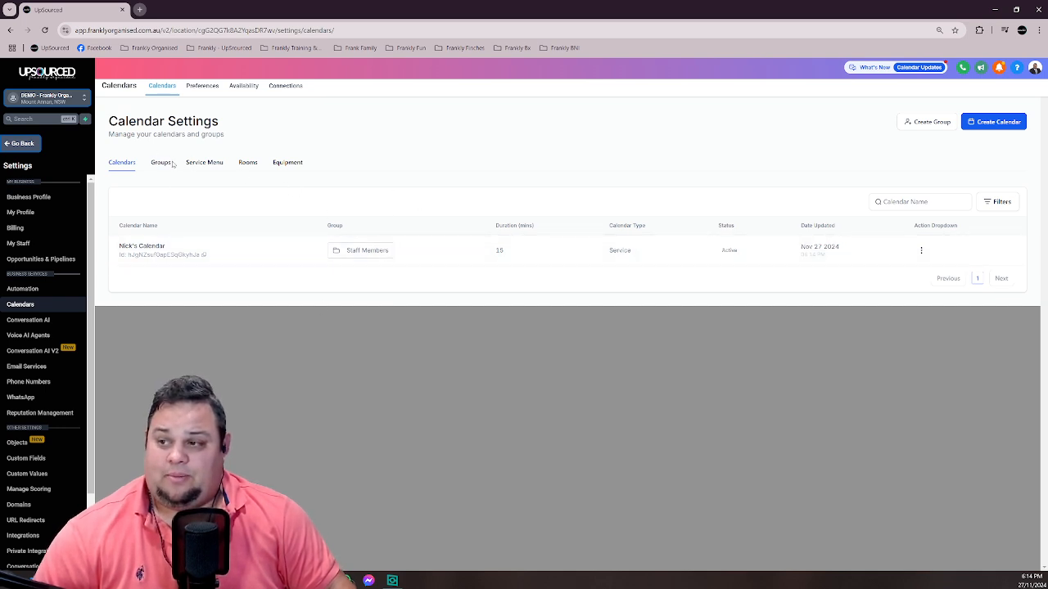
pyautogui.click(830, 247)
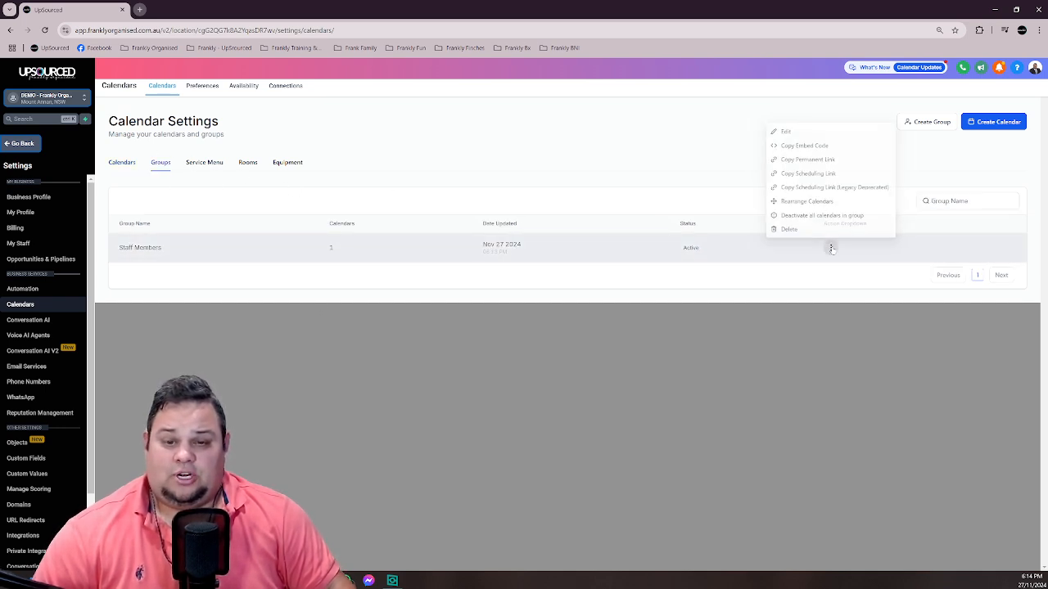
pyautogui.click(797, 171)
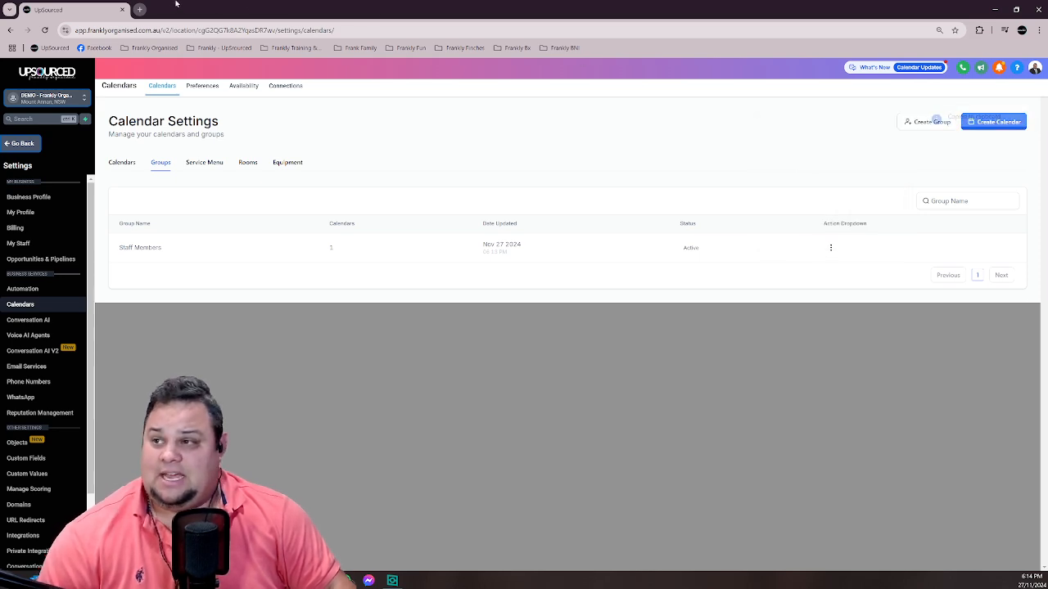
pyautogui.click(139, 9)
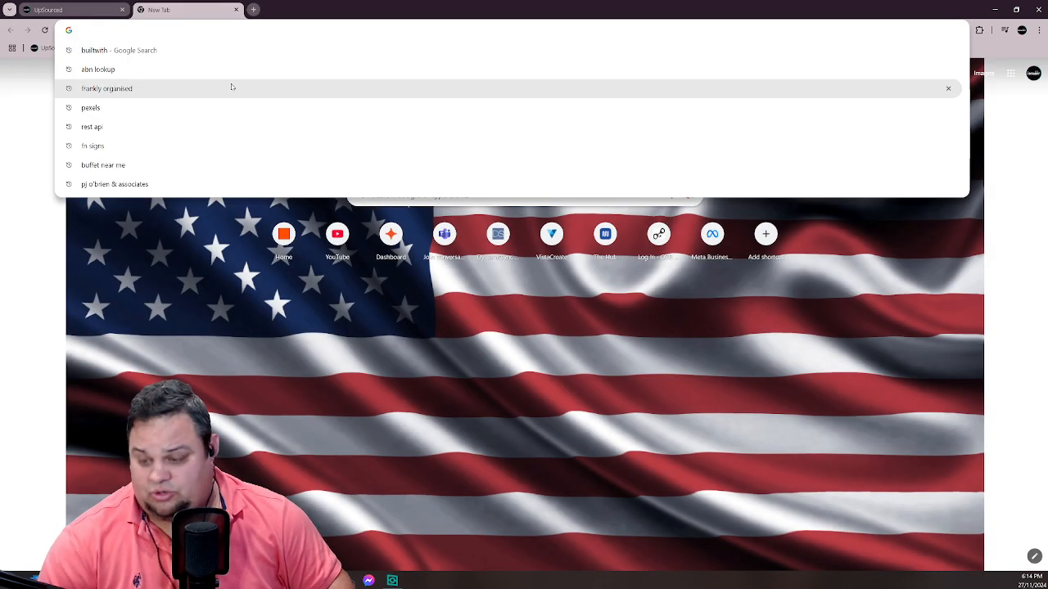
pyautogui.hotkey('ctrl', 'v')
pyautogui.press('Return')
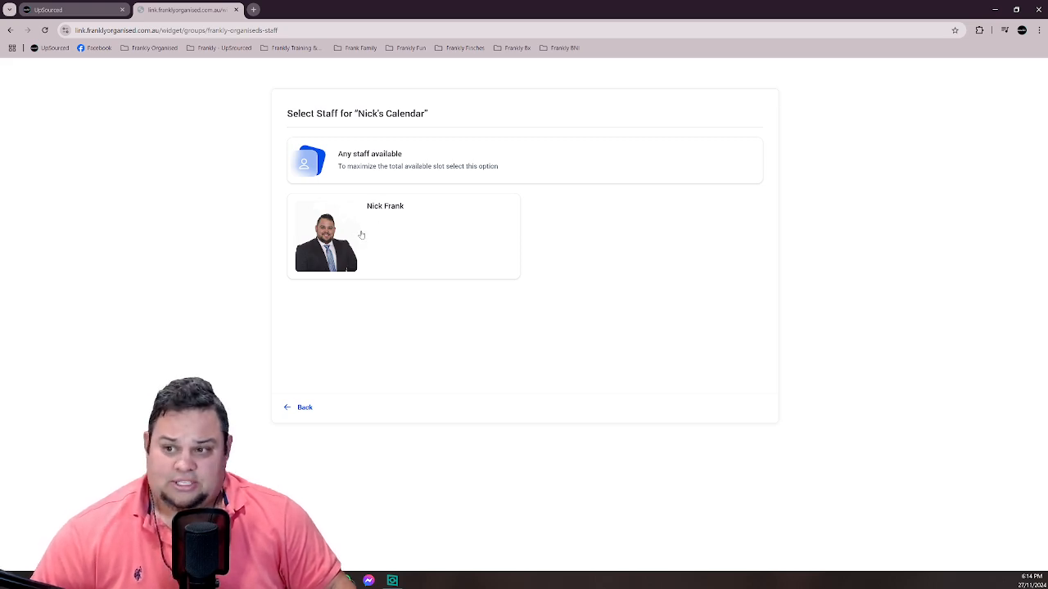
pyautogui.click(361, 235)
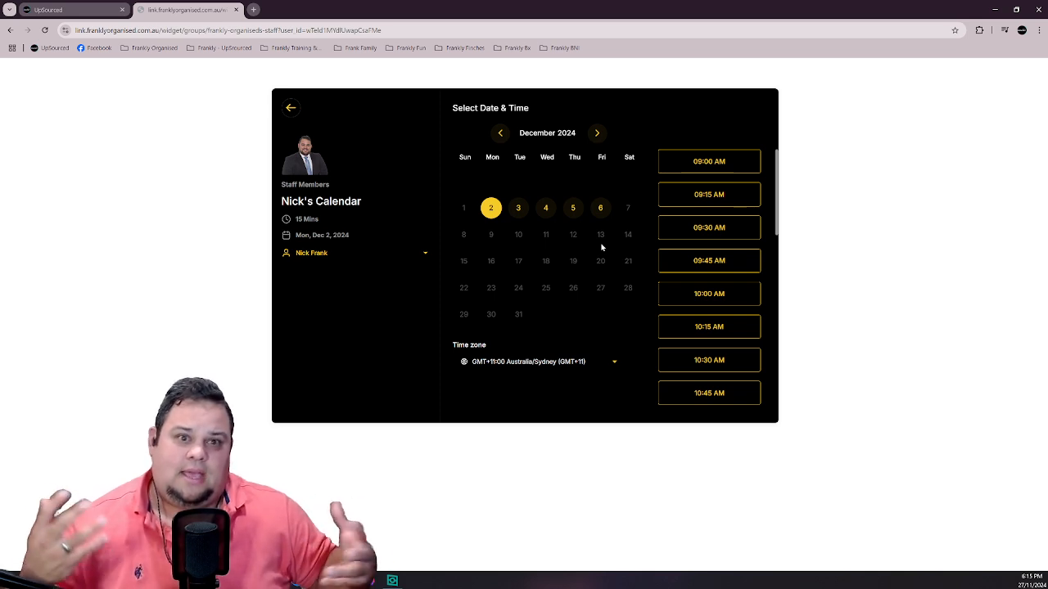
pyautogui.click(10, 30)
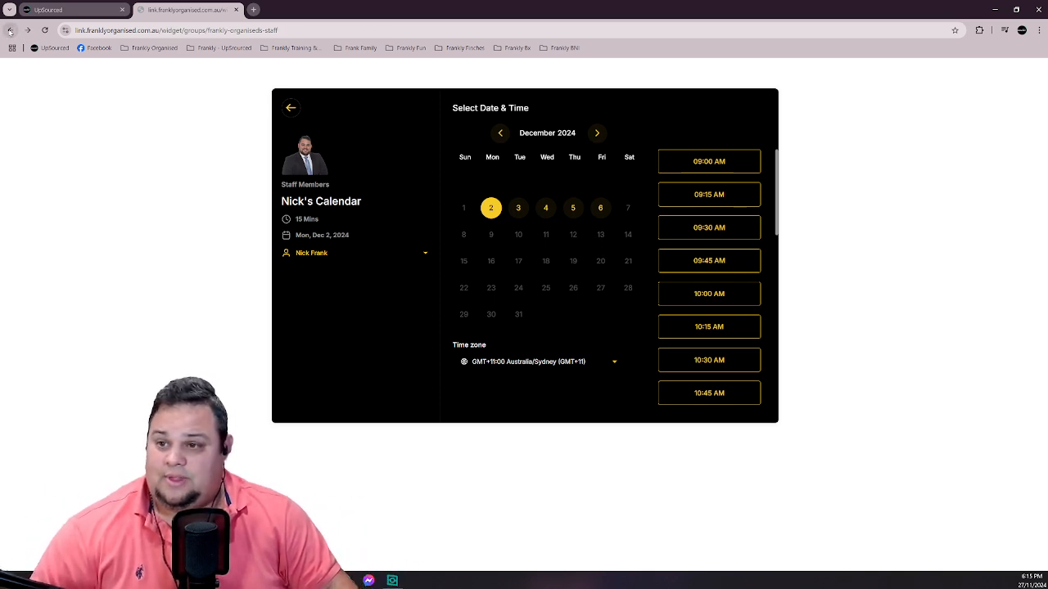
# Step: Open the service calendar's troubleshooting view and examine why a time slot on November 27, 2024 is unavailable
pyautogui.click(69, 11)
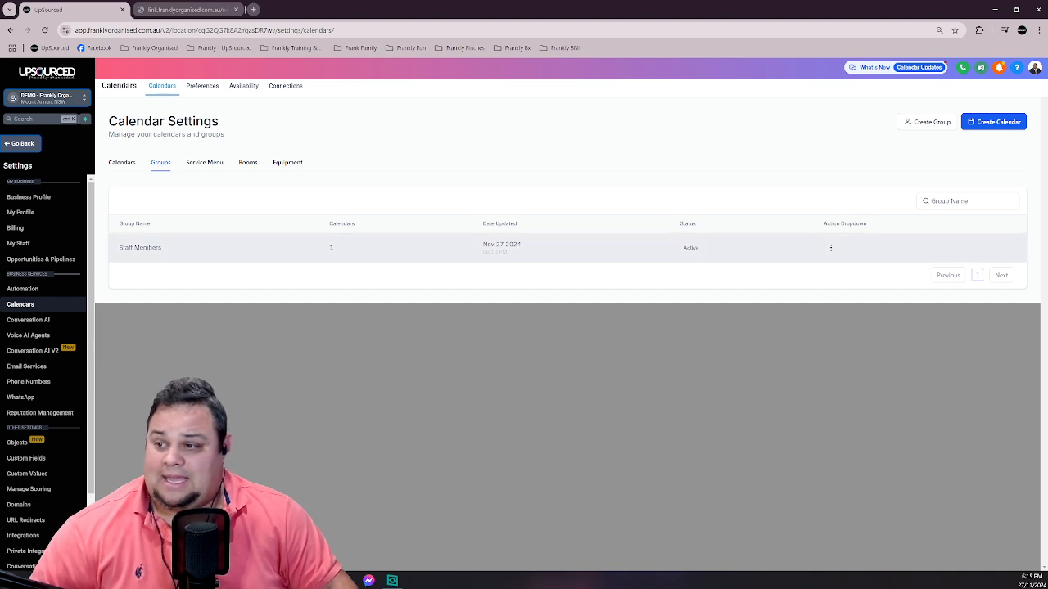
pyautogui.click(130, 165)
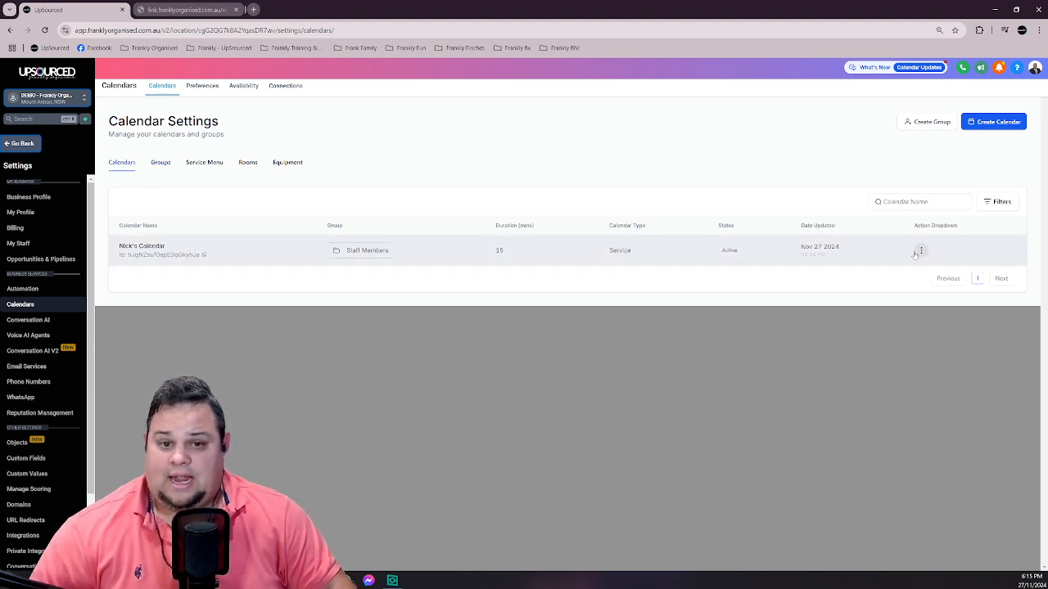
pyautogui.click(921, 250)
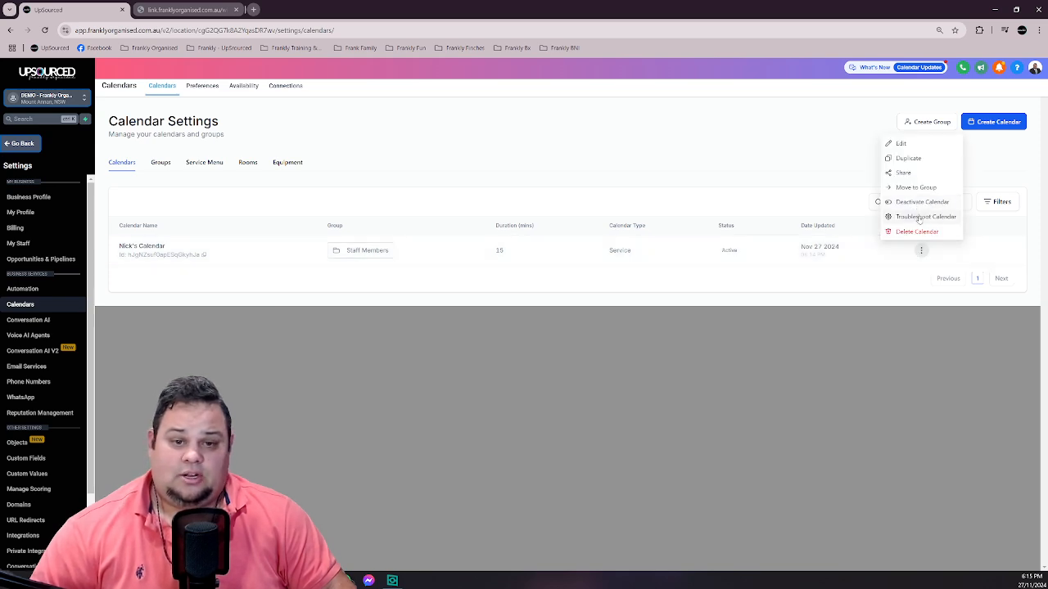
pyautogui.click(918, 217)
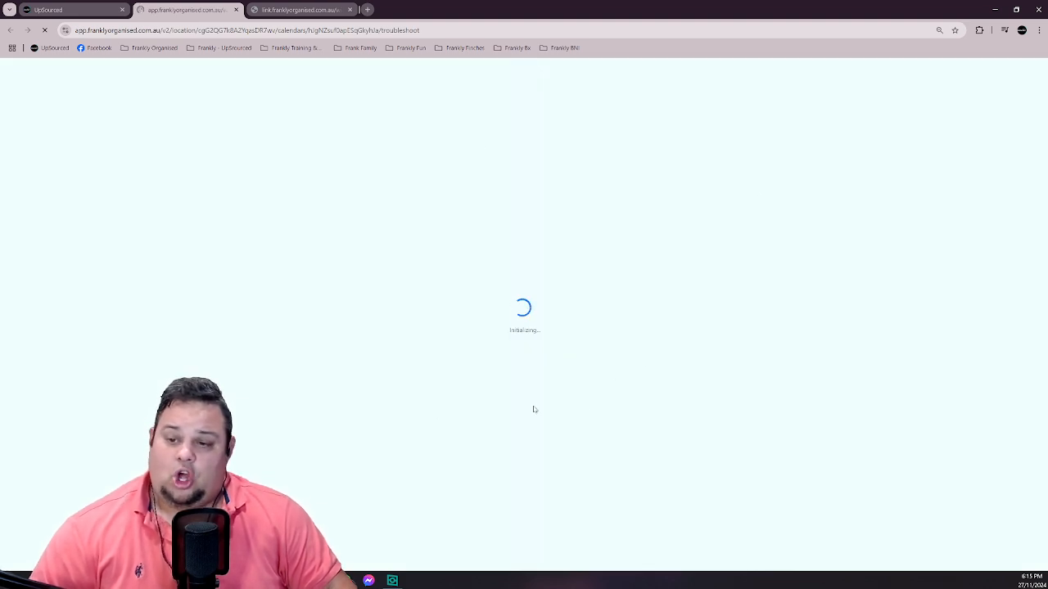
pyautogui.click(299, 9)
pyautogui.click(231, 5)
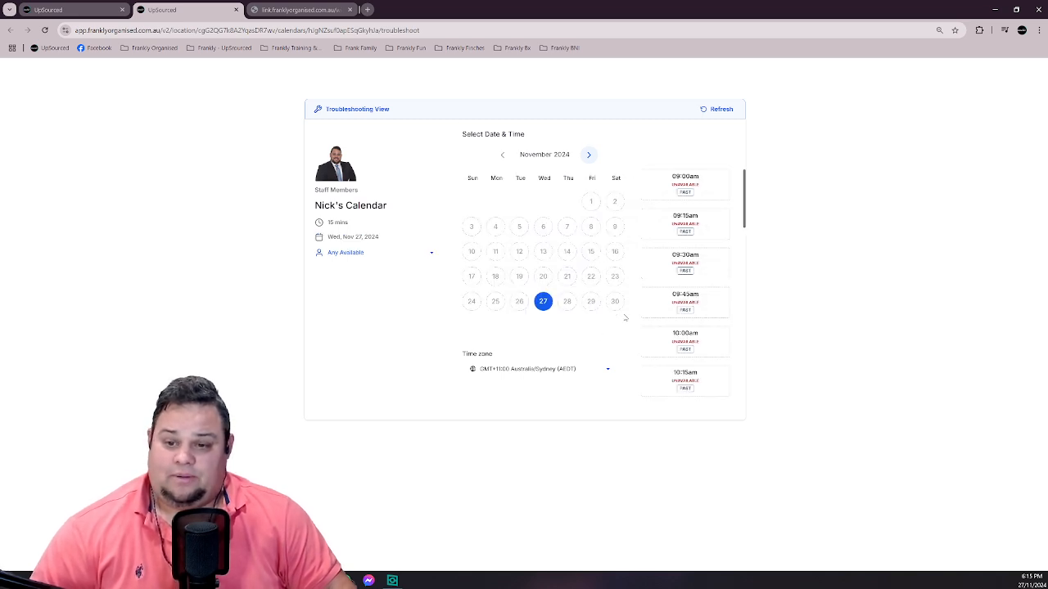
pyautogui.moveTo(640, 233)
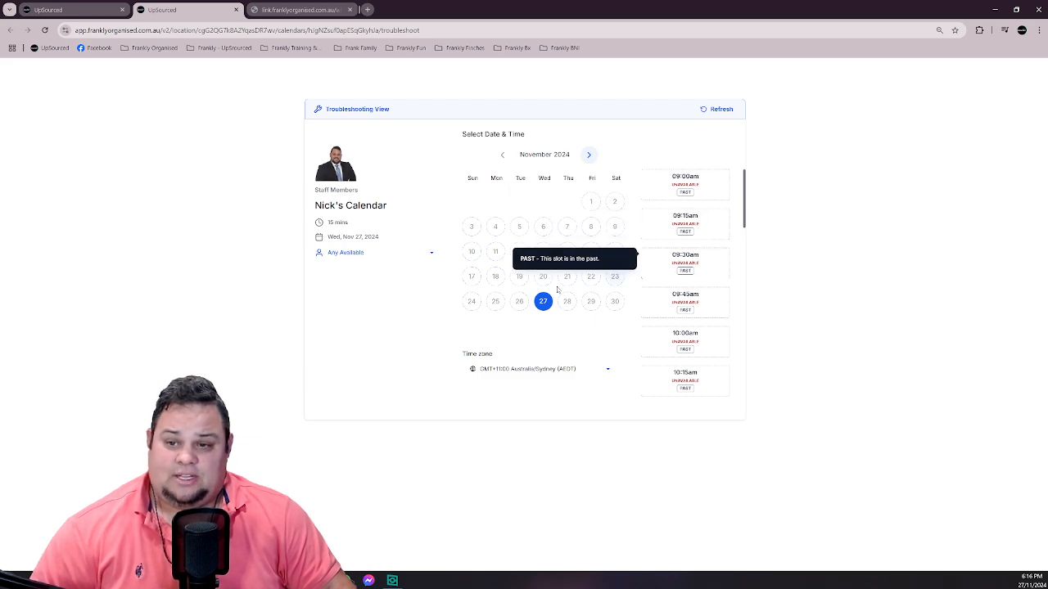
# Step: Examine in the troubleshooting view why slots on November 1, 2, 6, 7, 8, 9 and 14, 2024 are unavailable
pyautogui.click(543, 227)
pyautogui.click(566, 227)
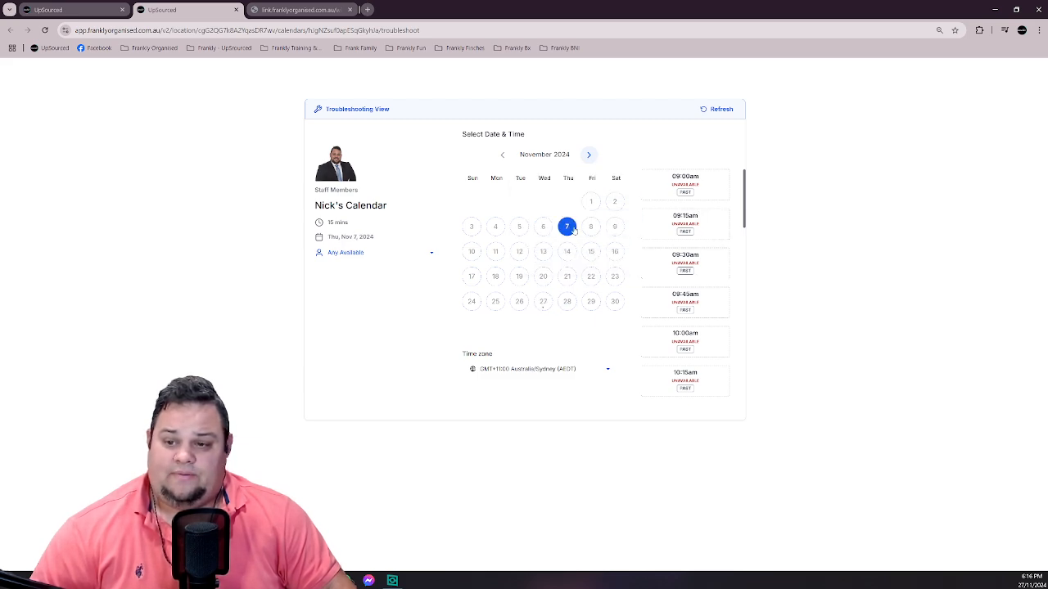
pyautogui.click(590, 227)
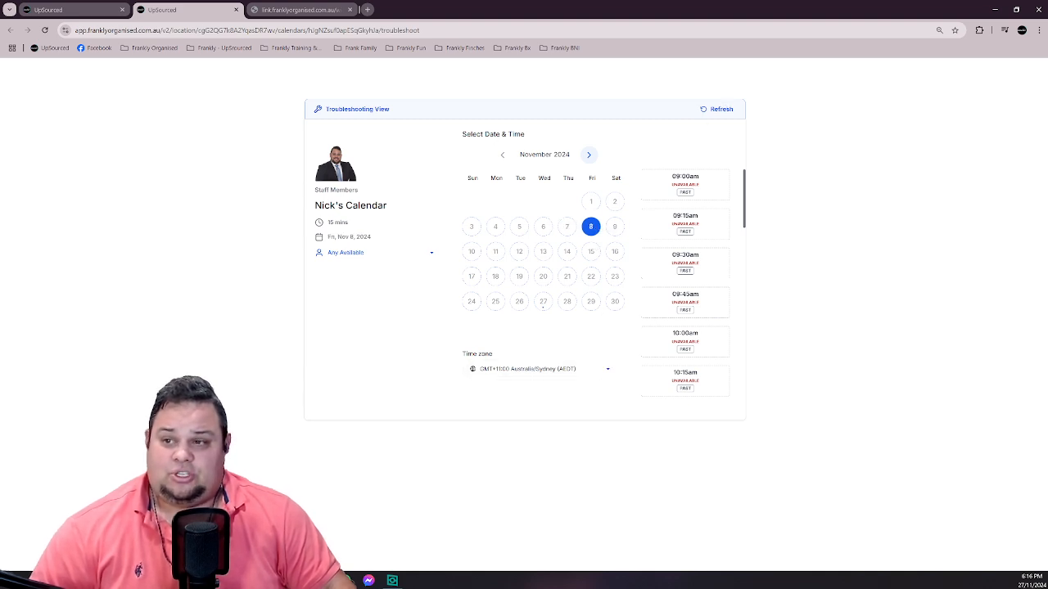
pyautogui.click(396, 254)
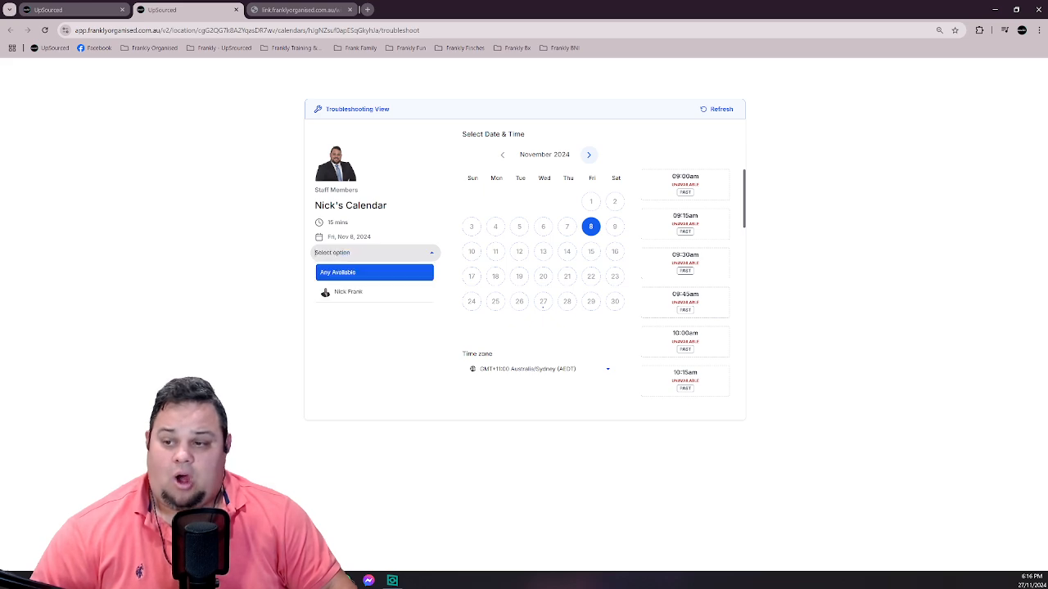
pyautogui.click(567, 253)
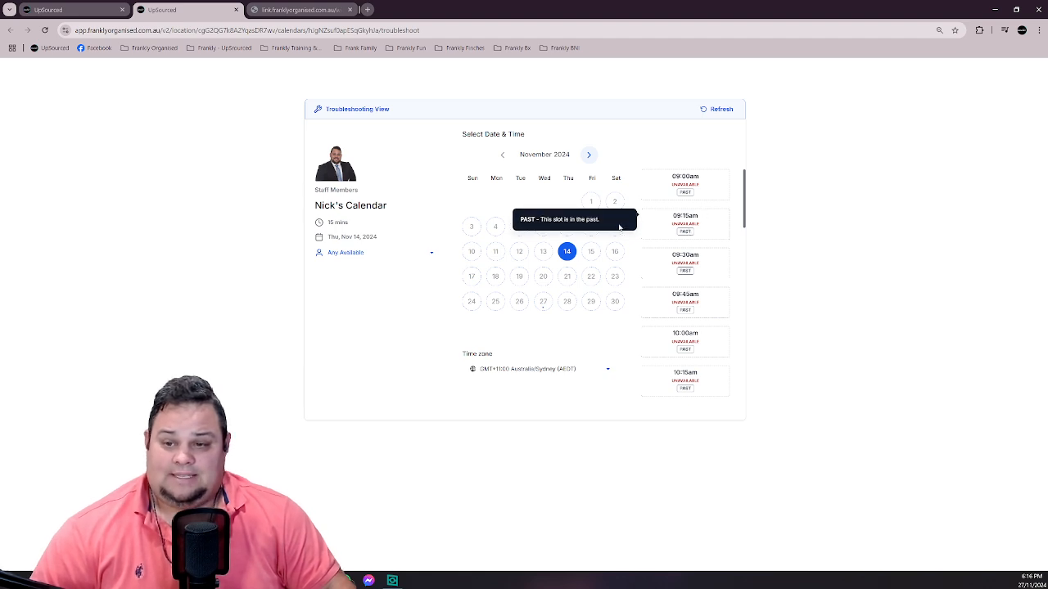
pyautogui.click(595, 206)
pyautogui.click(614, 202)
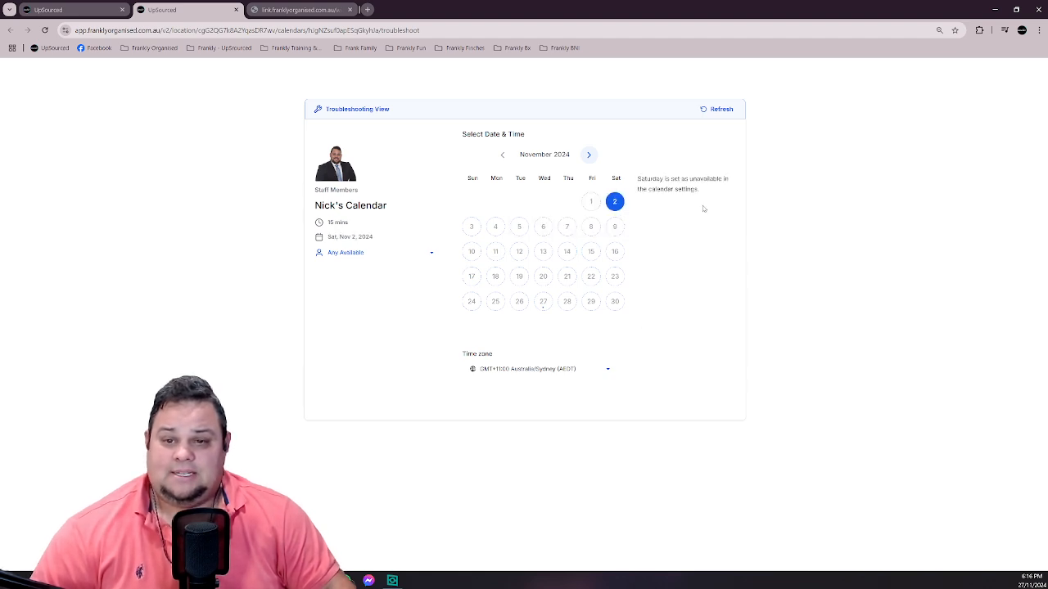
pyautogui.click(615, 227)
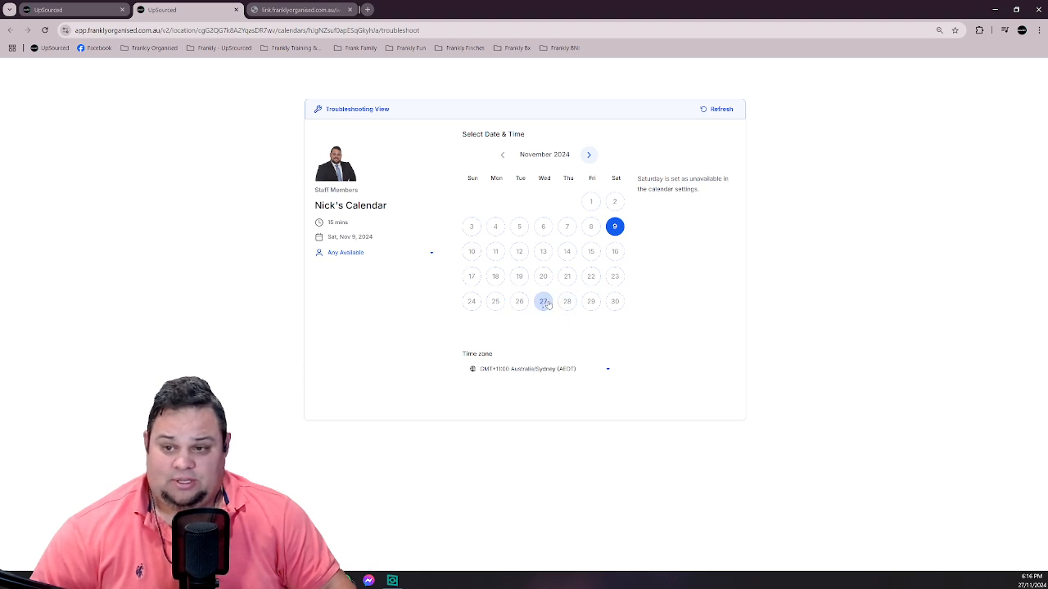
# Step: Examine the December 2024 availability and the reasons given for December 7, 10 and 1
pyautogui.click(590, 156)
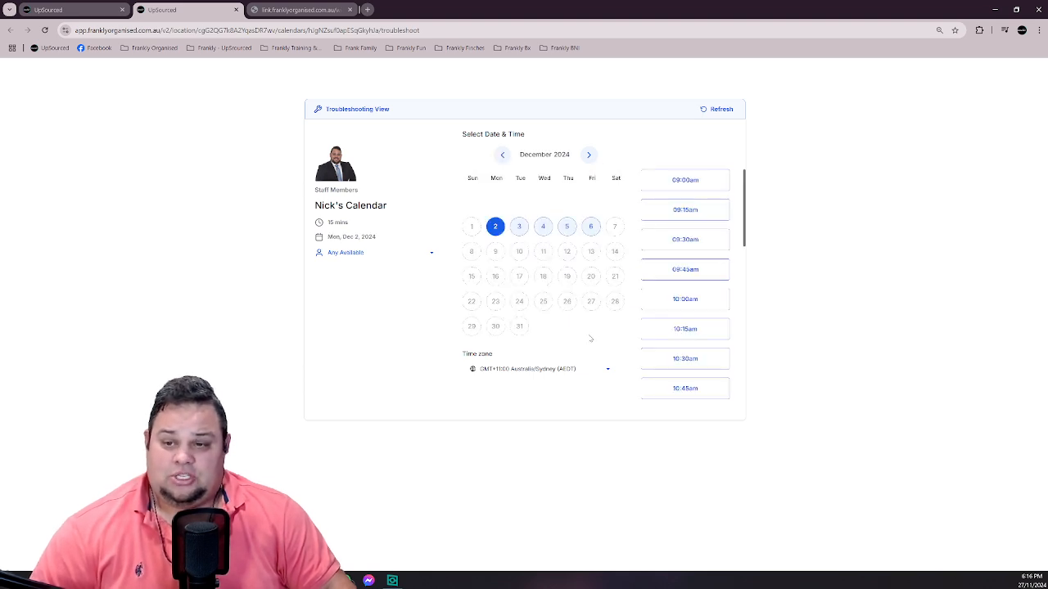
pyautogui.click(614, 228)
pyautogui.moveTo(637, 178); pyautogui.dragTo(713, 191)
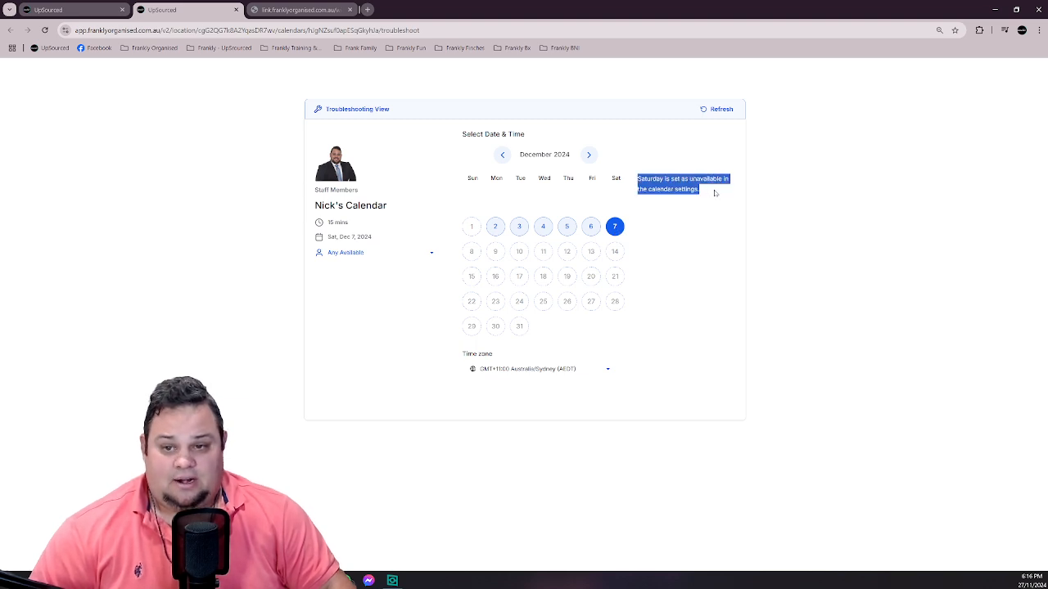
pyautogui.click(518, 252)
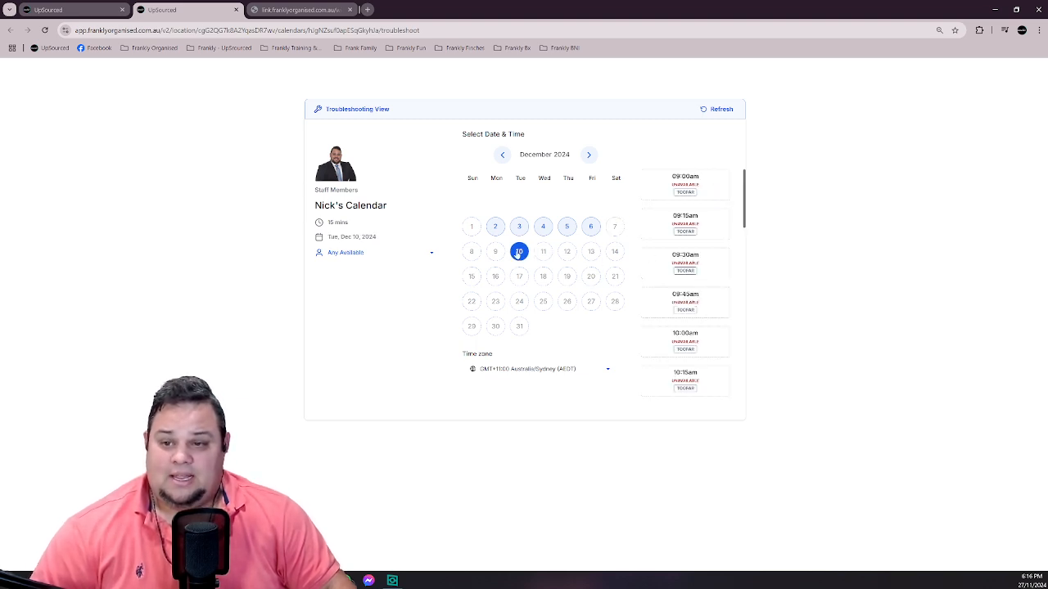
pyautogui.moveTo(684, 173)
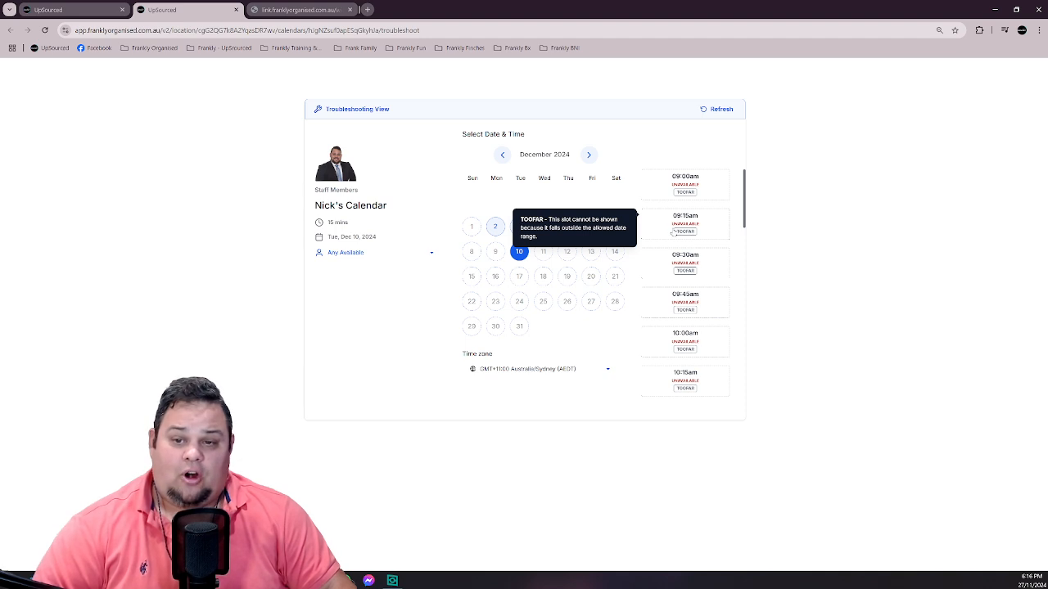
pyautogui.click(471, 230)
# Step: Go back to November 2024 and examine the unavailability reasons for November 20 and 28
pyautogui.click(503, 155)
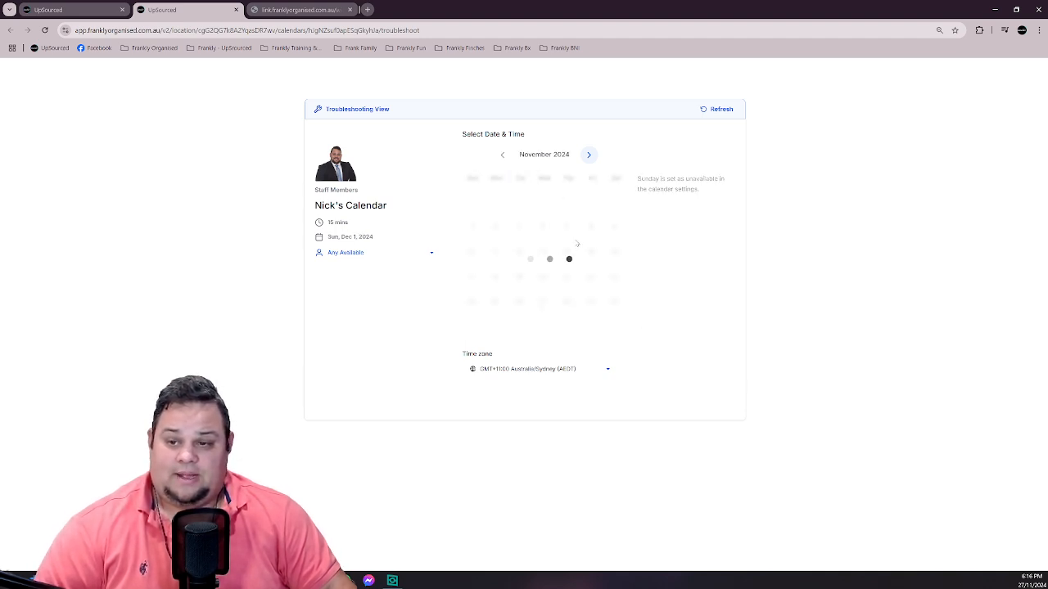
pyautogui.click(542, 276)
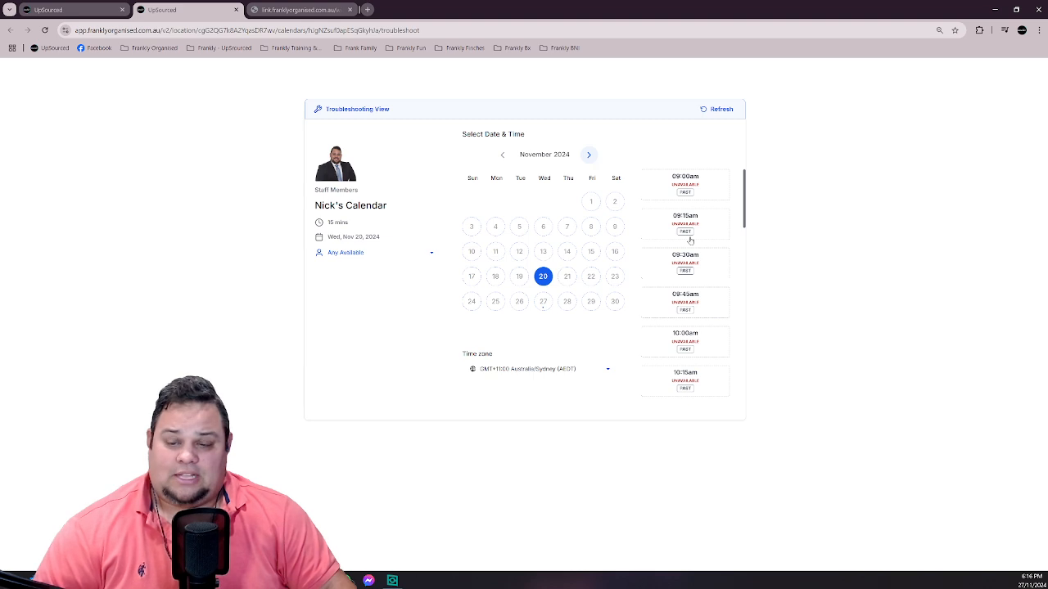
pyautogui.click(571, 305)
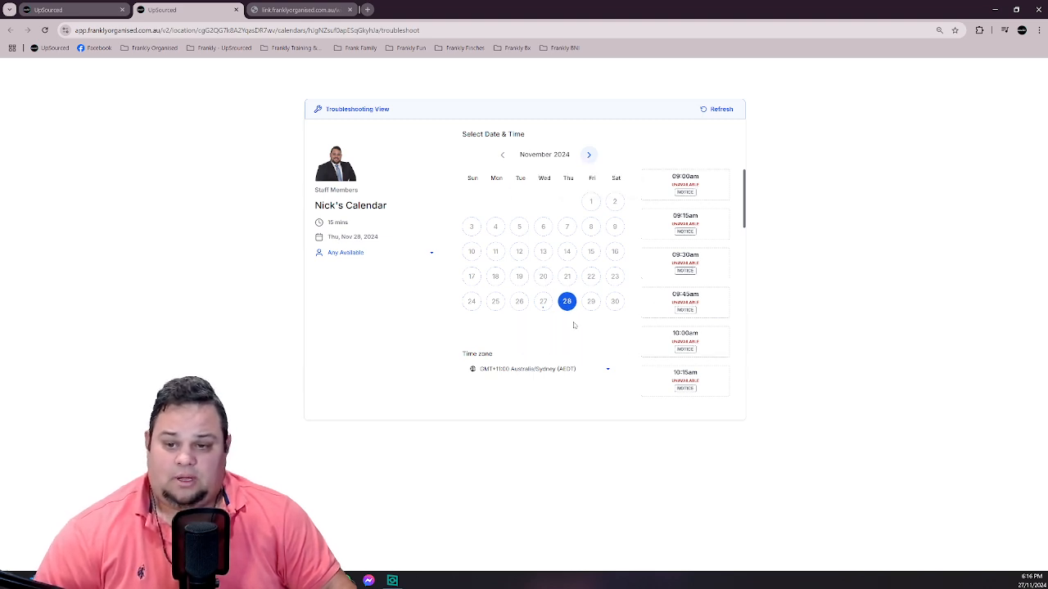
pyautogui.moveTo(685, 306)
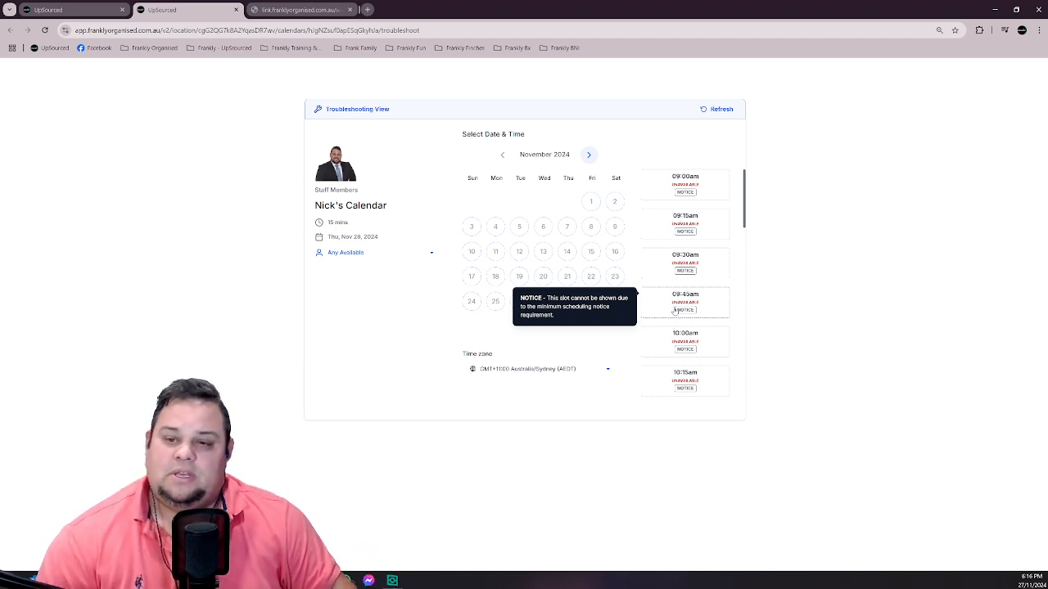
# Step: Examine the unavailability reasons for December 19, 14 and 29, 2024
pyautogui.click(596, 156)
pyautogui.click(566, 277)
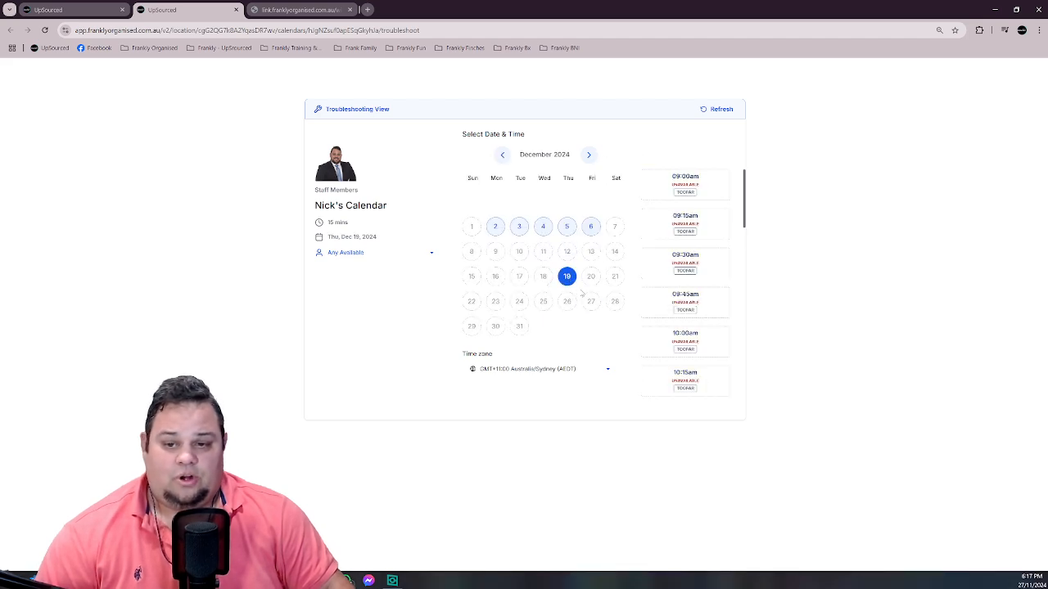
pyautogui.click(614, 251)
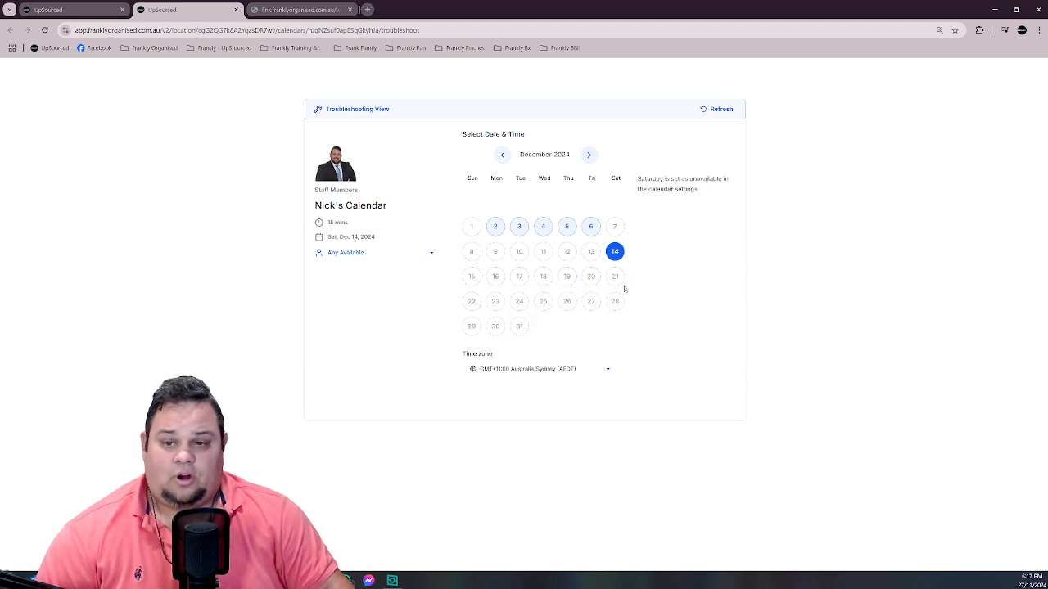
pyautogui.click(471, 326)
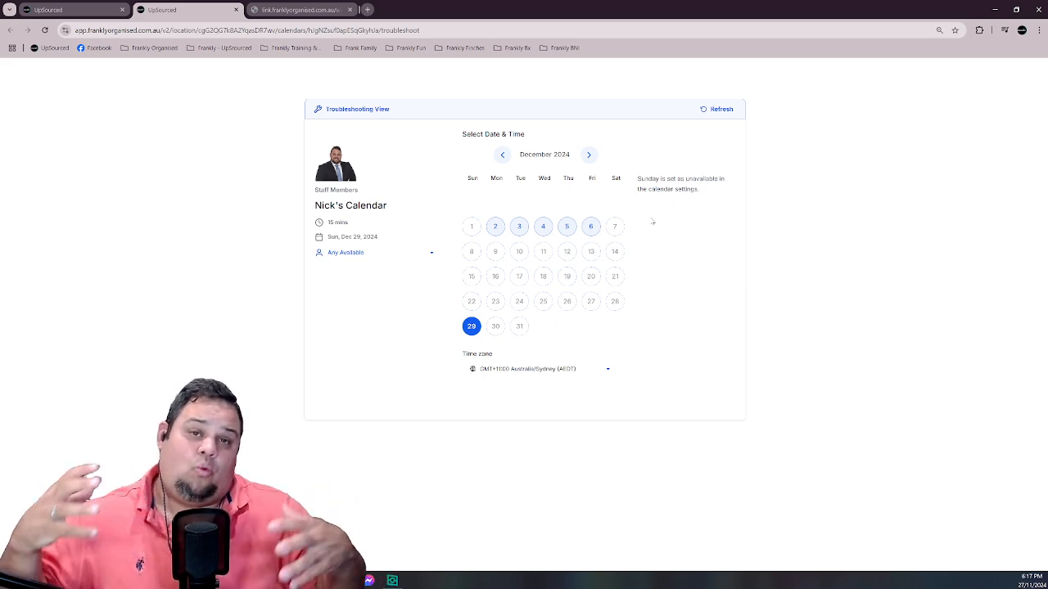
# Step: Open the calendar's troubleshooting view again from the calendar list and examine the slots on December 9, 2024
pyautogui.click(48, 9)
pyautogui.click(920, 251)
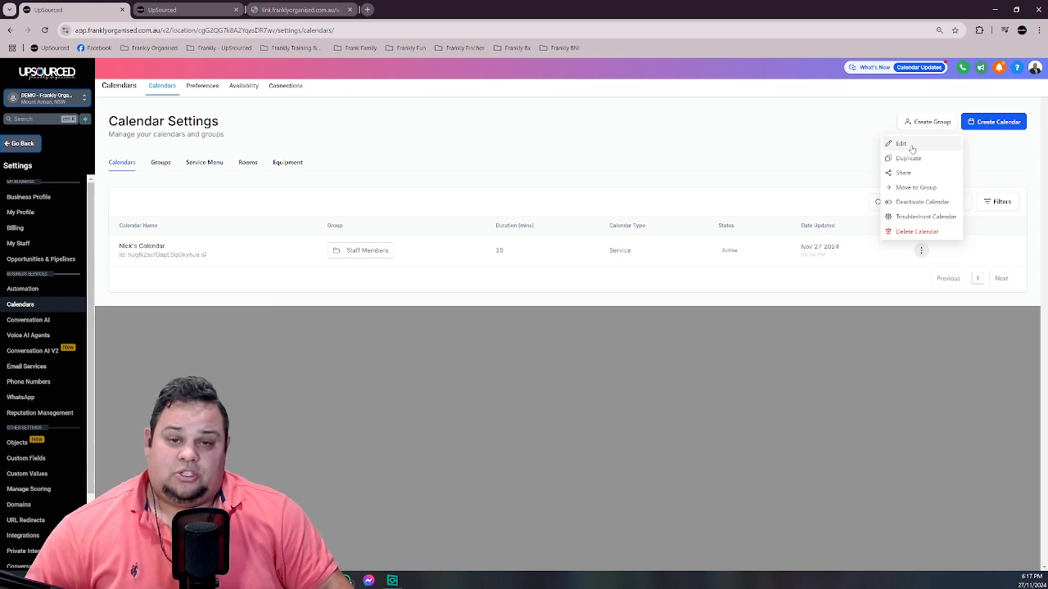
pyautogui.click(923, 216)
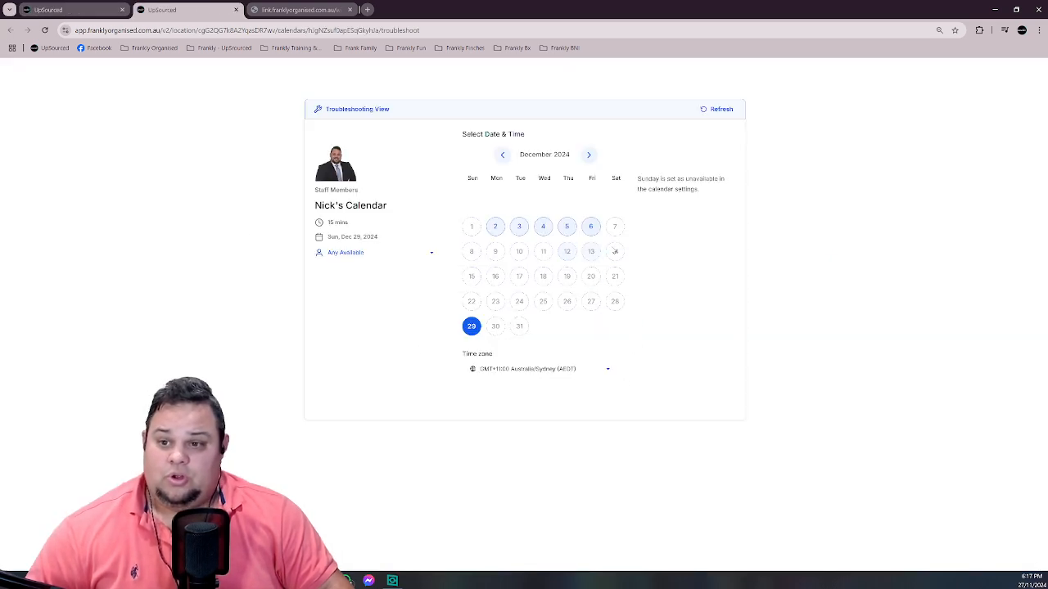
pyautogui.click(496, 253)
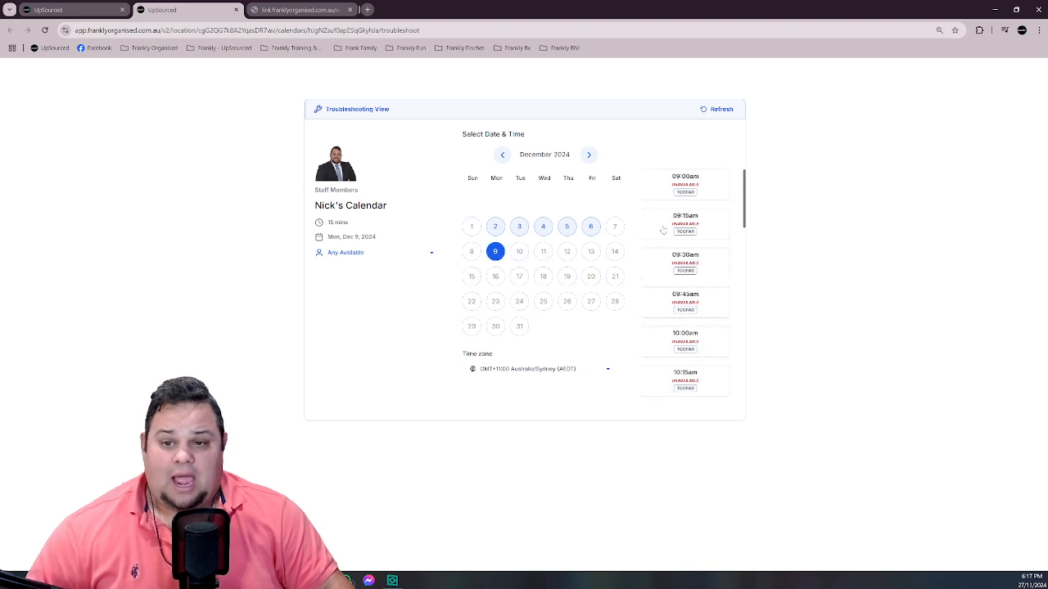
# Step: Edit the service calendar's availability to set the date range to 20 days, and save it
pyautogui.click(85, 6)
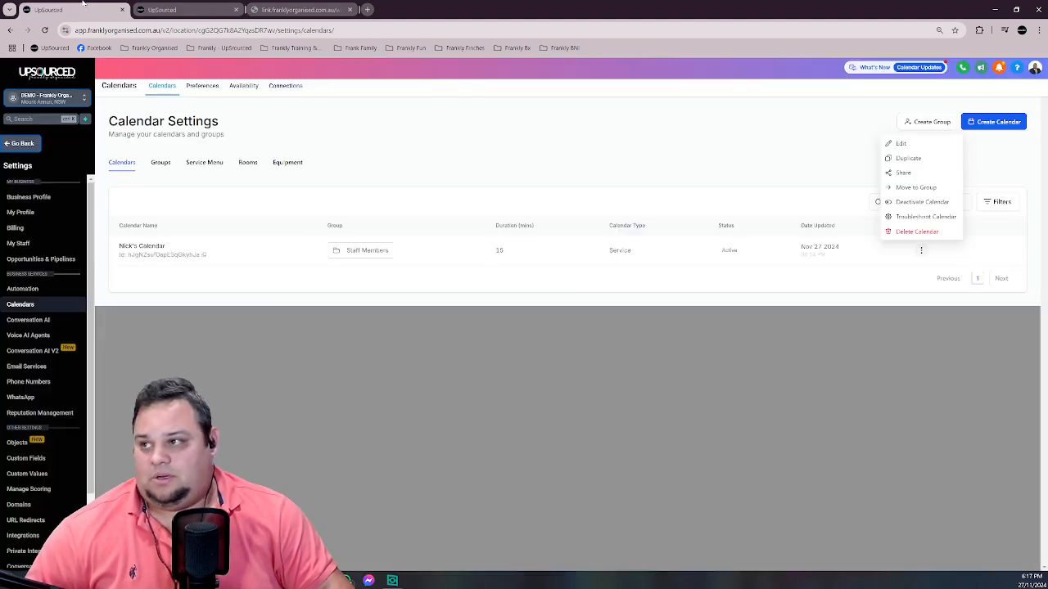
pyautogui.click(905, 149)
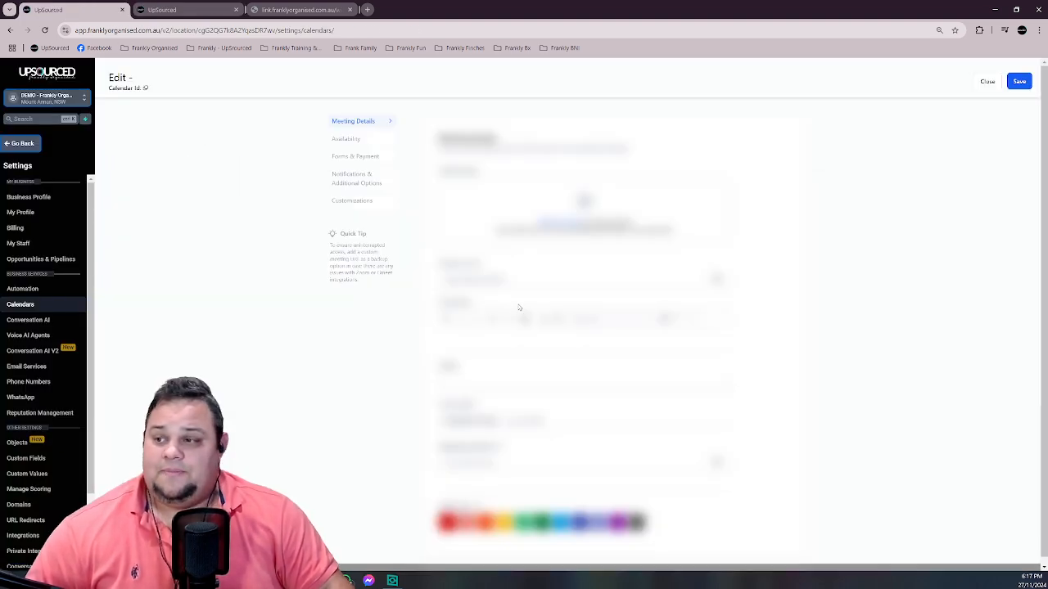
pyautogui.scroll(-5, 500, 321)
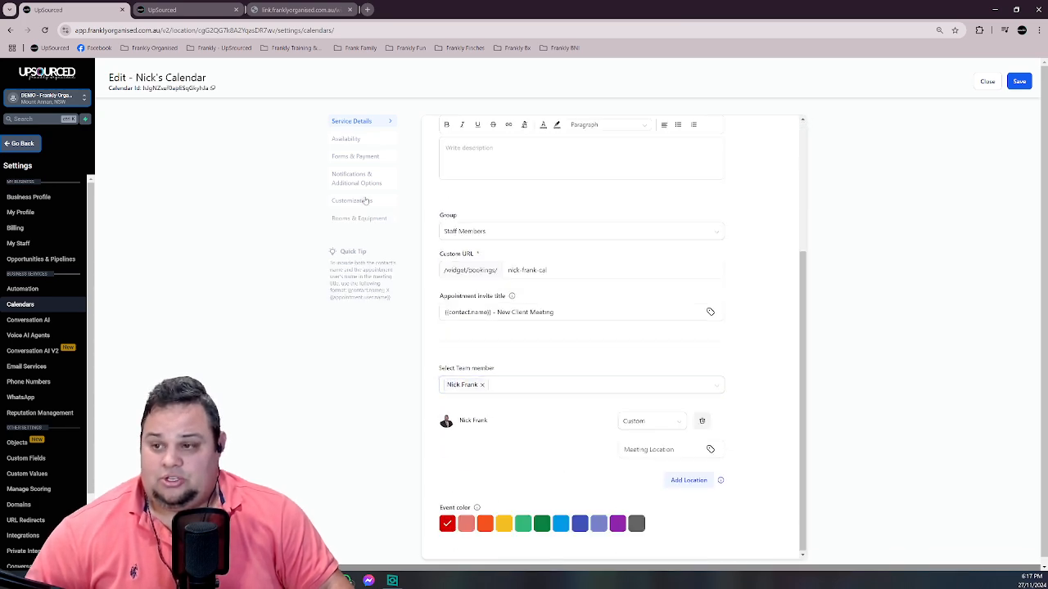
pyautogui.click(345, 139)
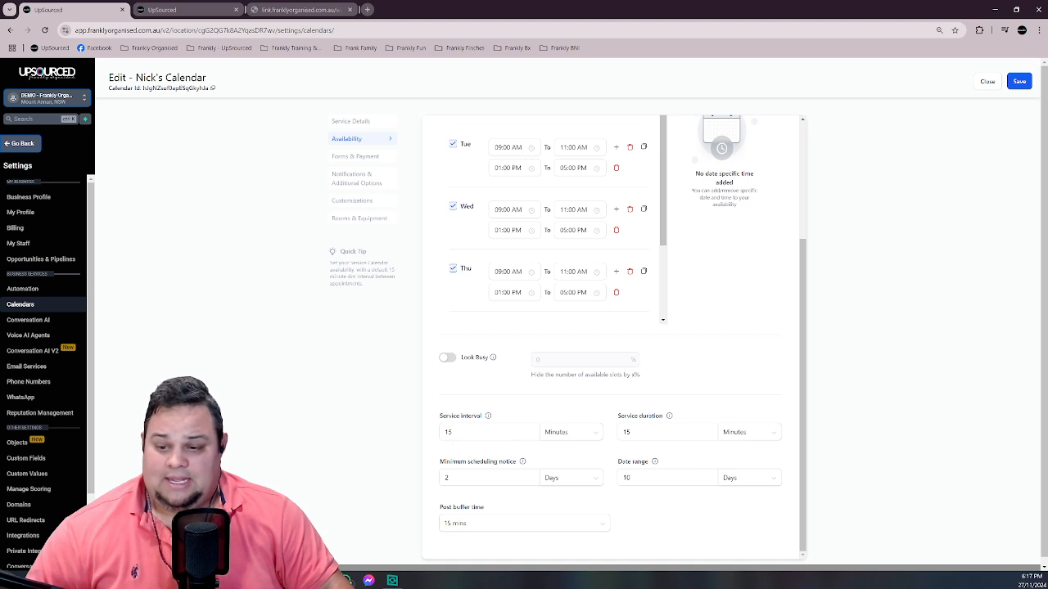
pyautogui.click(646, 477)
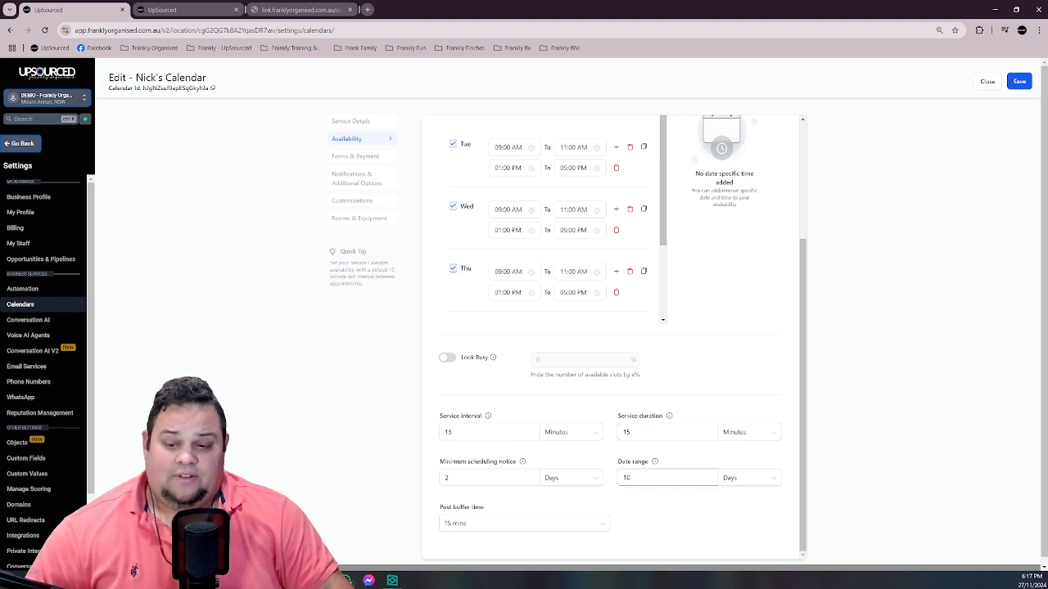
pyautogui.moveTo(646, 478); pyautogui.dragTo(610, 474)
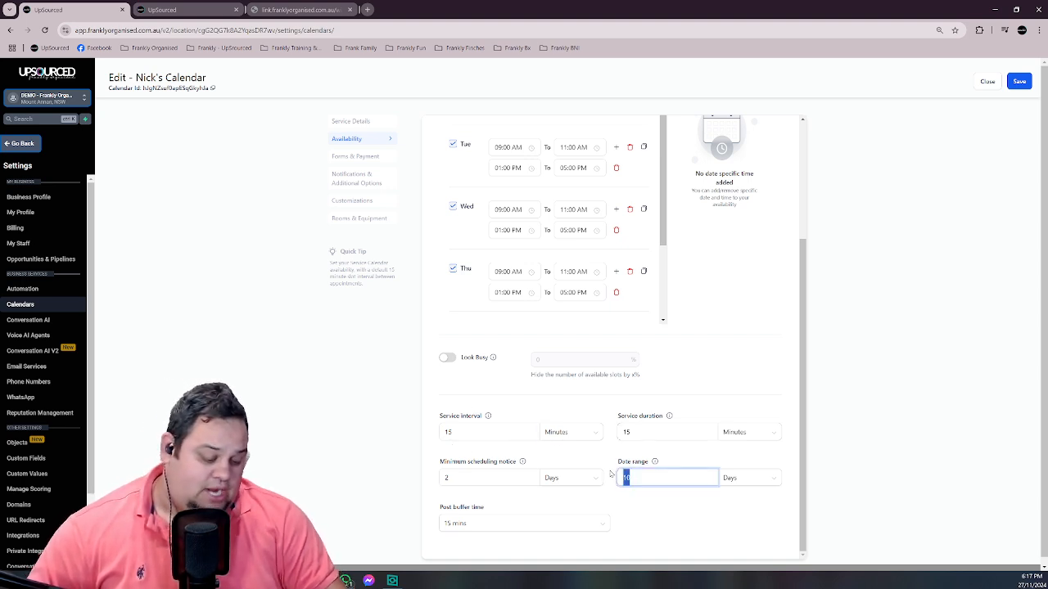
pyautogui.write('20')
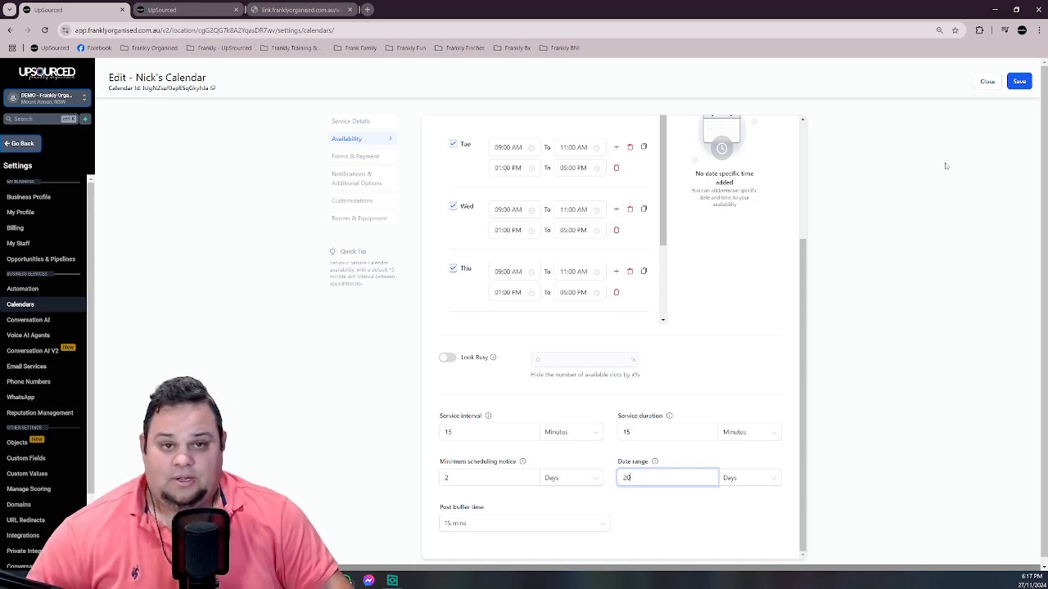
pyautogui.click(1019, 84)
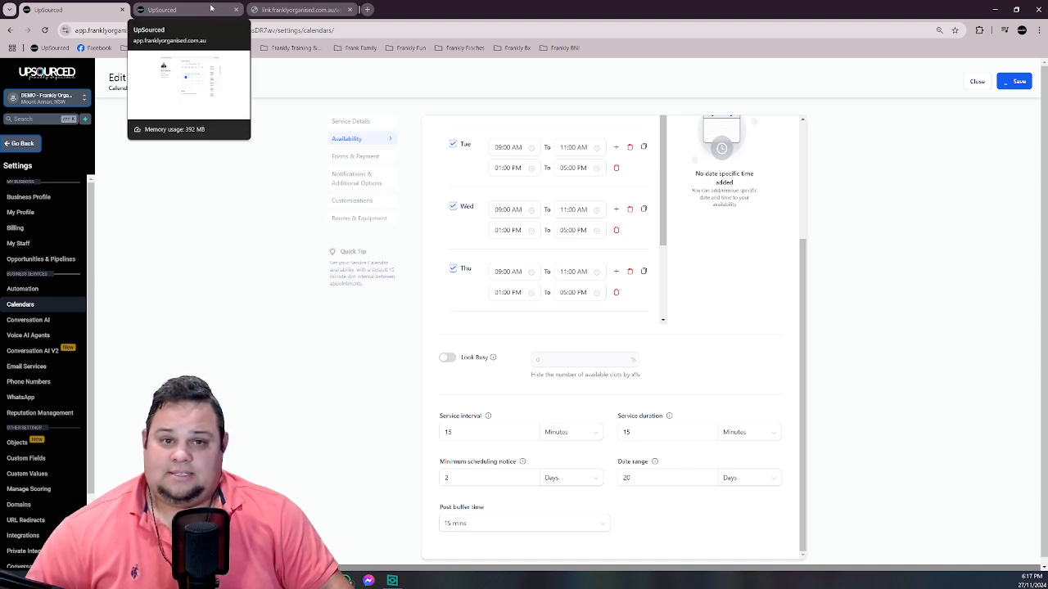
# Step: Reload the troubleshooting view and check the availability of December 9, 10, 11, 17 and 7, 2024
pyautogui.click(211, 9)
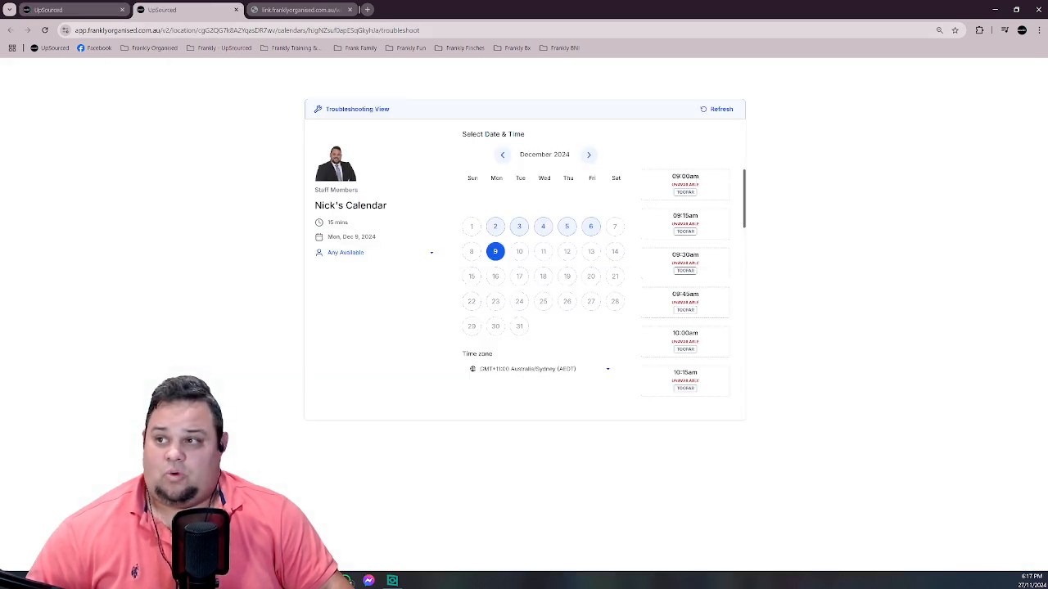
pyautogui.click(45, 31)
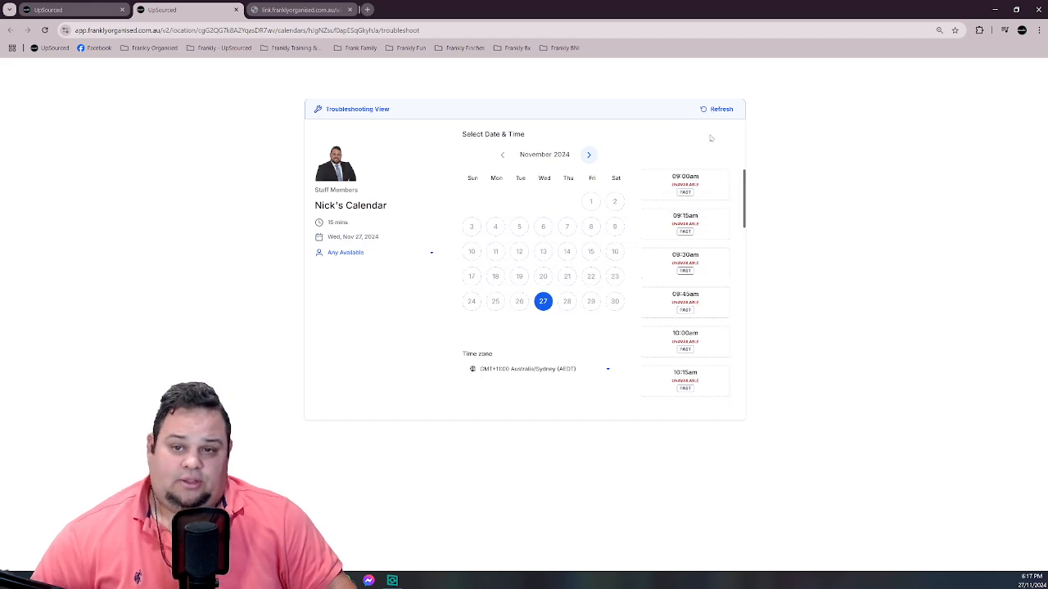
pyautogui.click(589, 155)
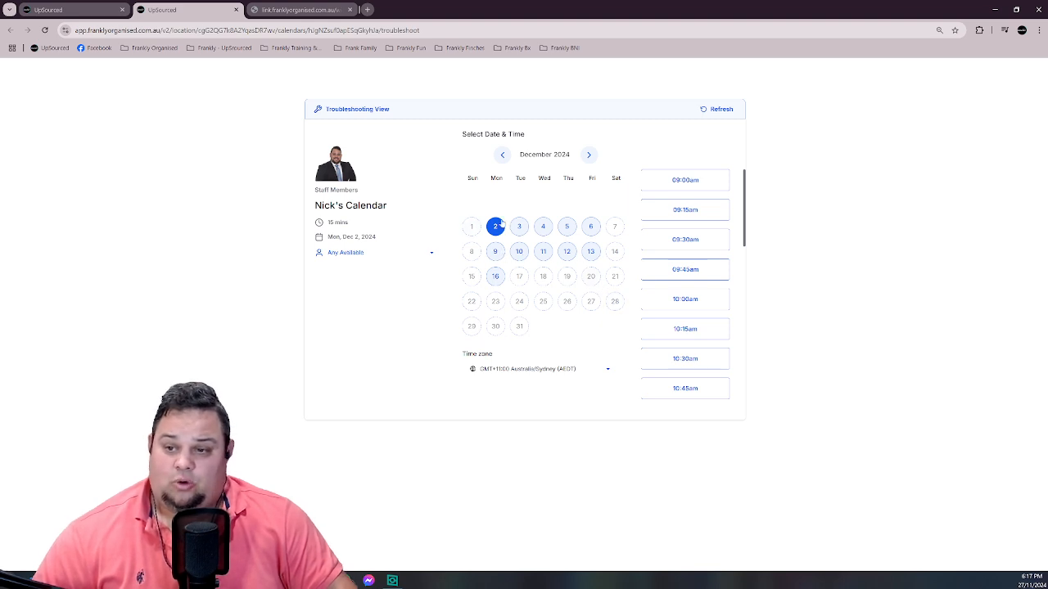
pyautogui.click(496, 251)
pyautogui.click(520, 253)
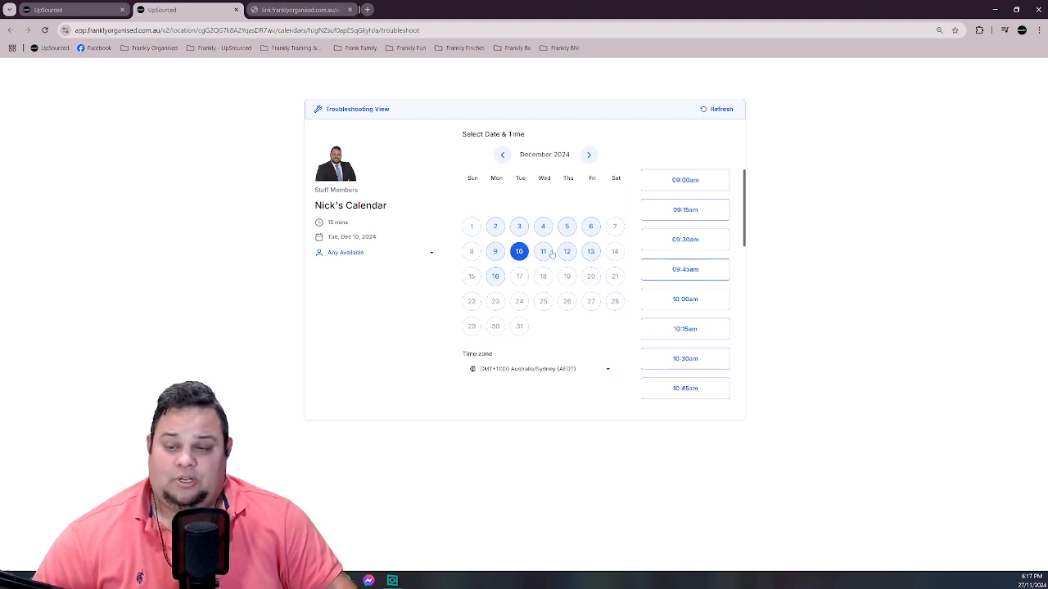
pyautogui.click(542, 253)
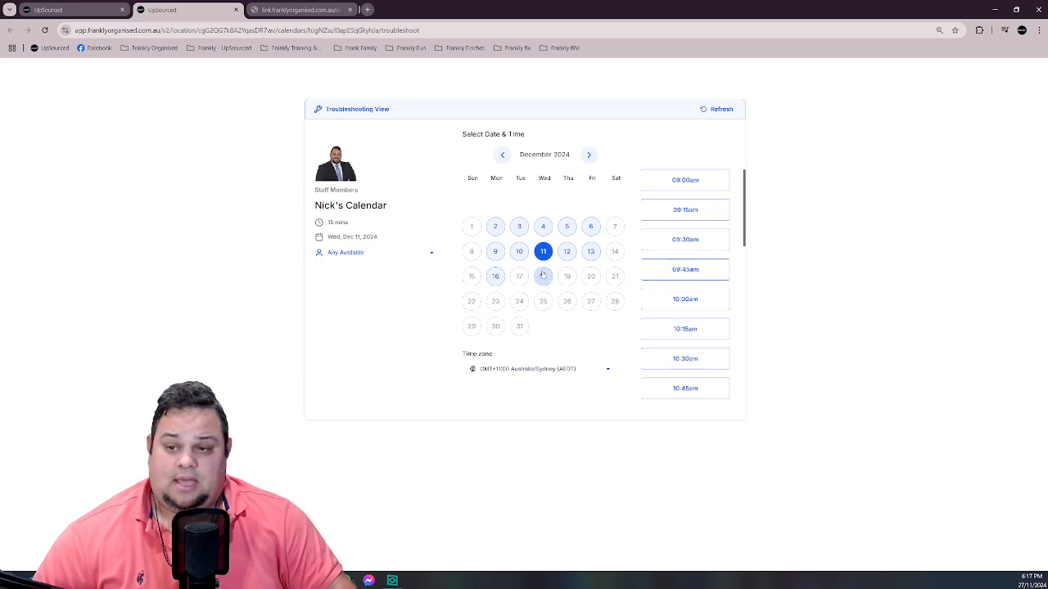
pyautogui.click(522, 278)
pyautogui.moveTo(651, 272)
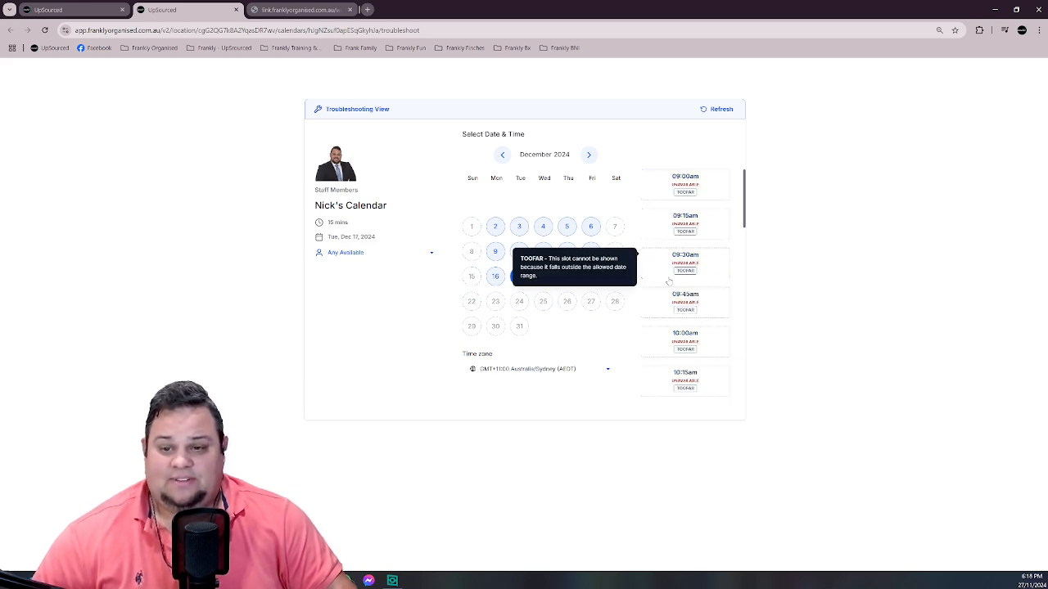
pyautogui.click(615, 226)
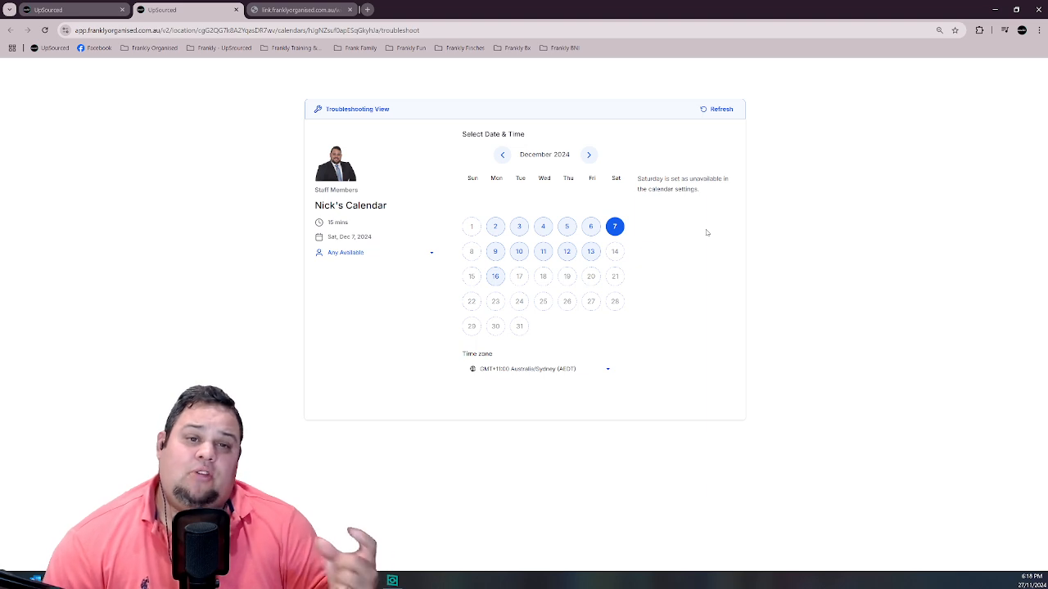
# Step: Close the calendar editor, reopen the service calendar for editing and view its Rooms & Equipment settings
pyautogui.click(80, 9)
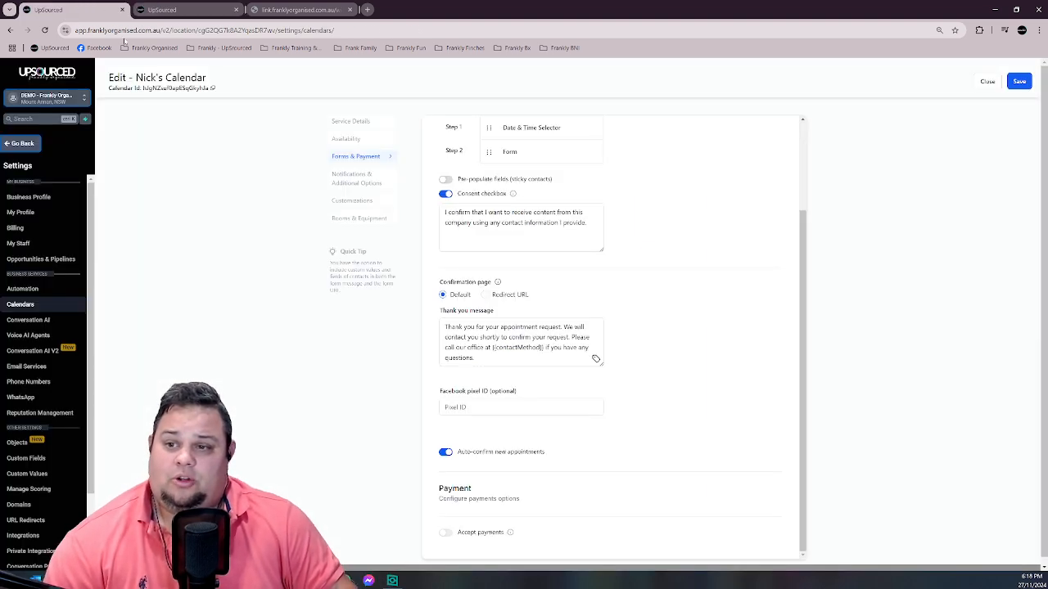
pyautogui.click(986, 82)
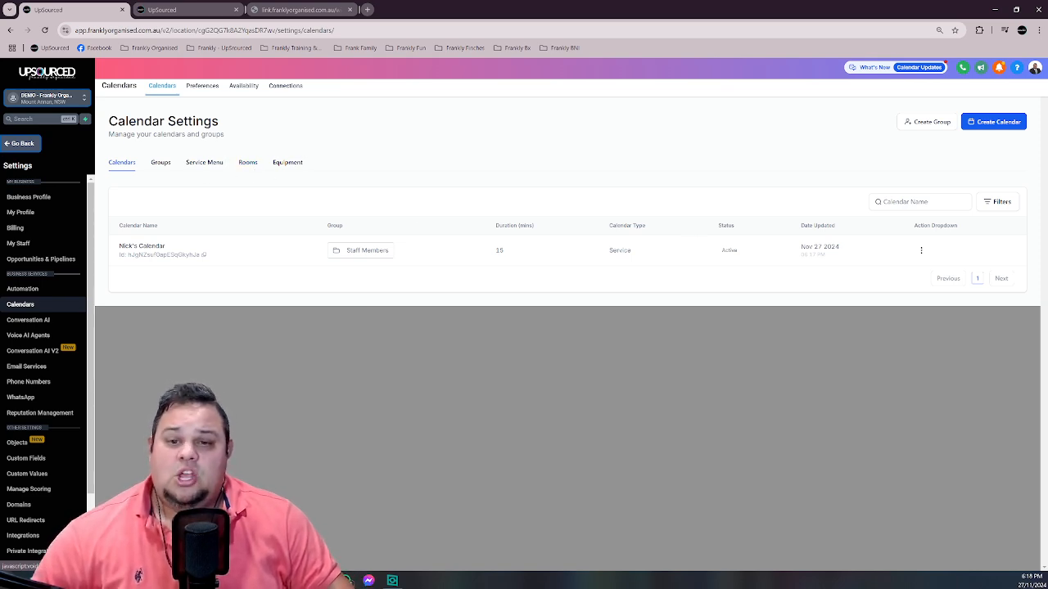
pyautogui.click(921, 250)
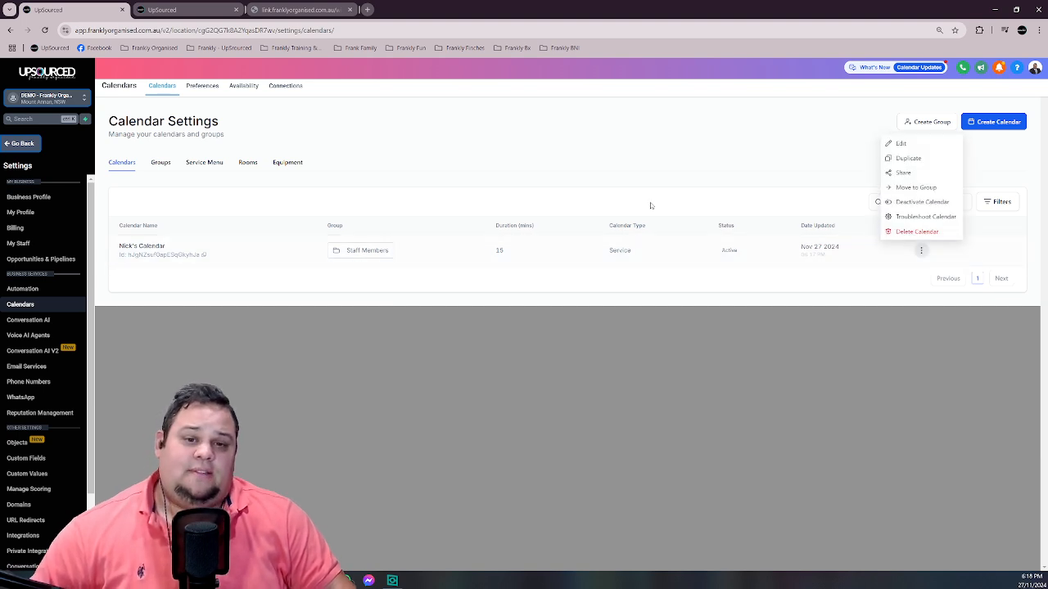
pyautogui.click(904, 146)
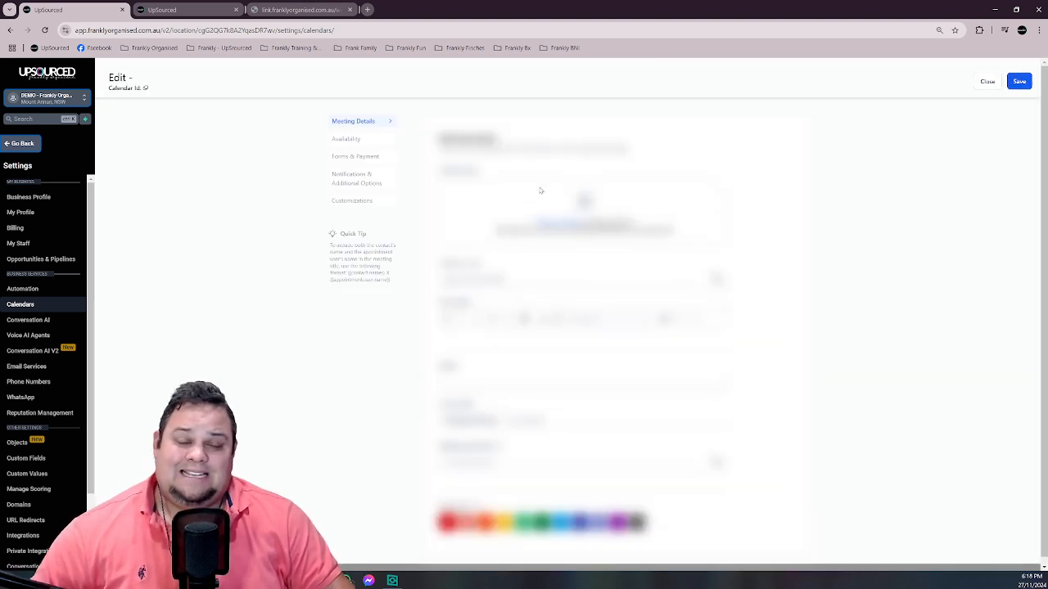
pyautogui.click(372, 223)
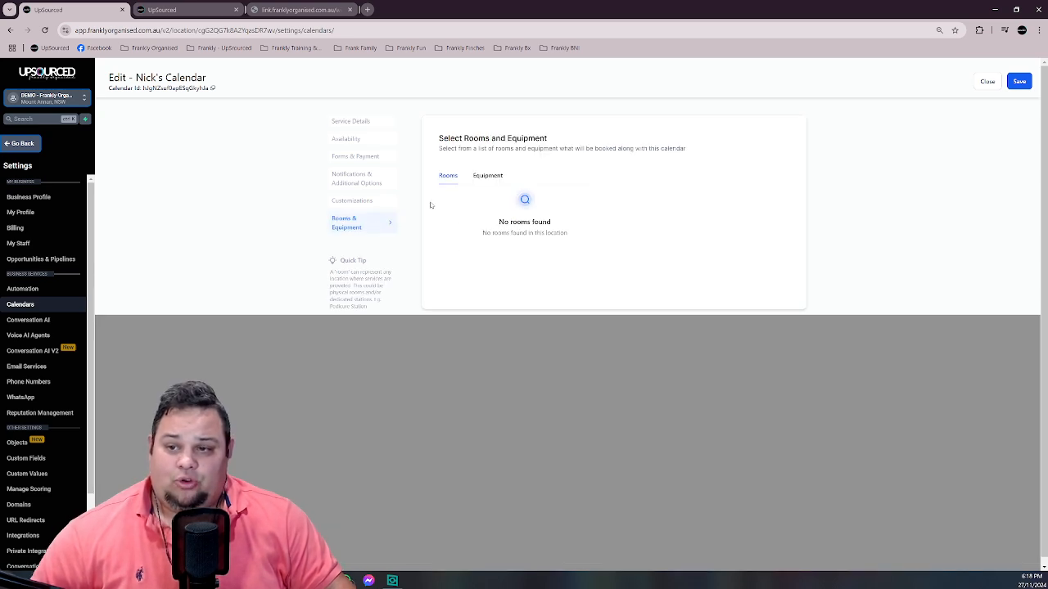